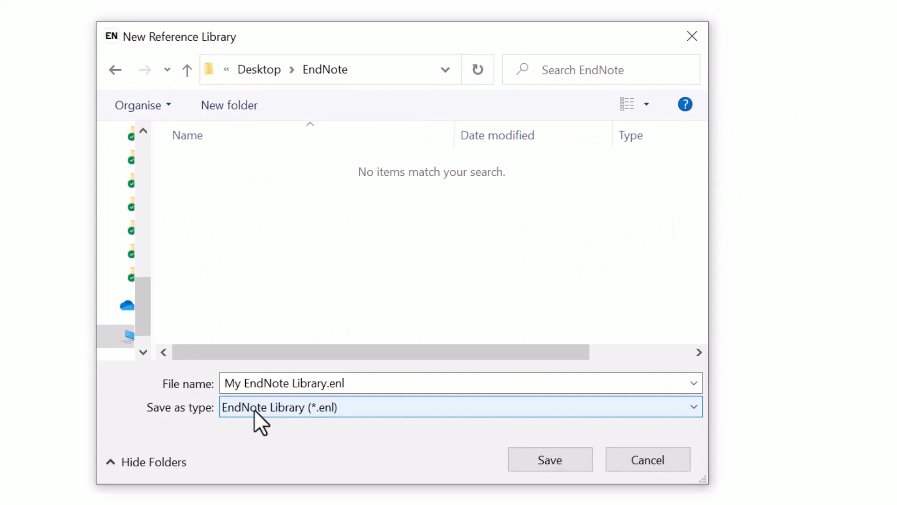
# Step: Name the new reference library with the owner's first name followed by "library" and save it in the Desktop EndNote folder
pyautogui.tripleClick(281, 384)
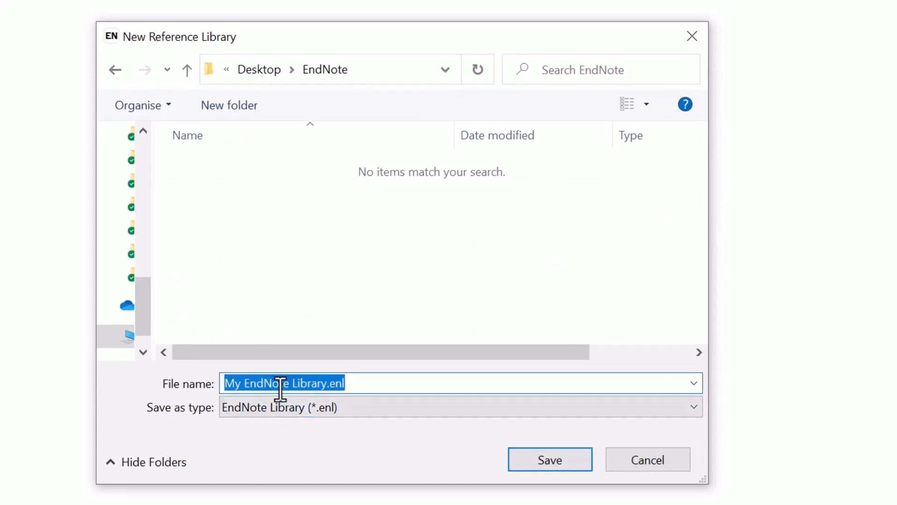
pyautogui.write("Steven's ")
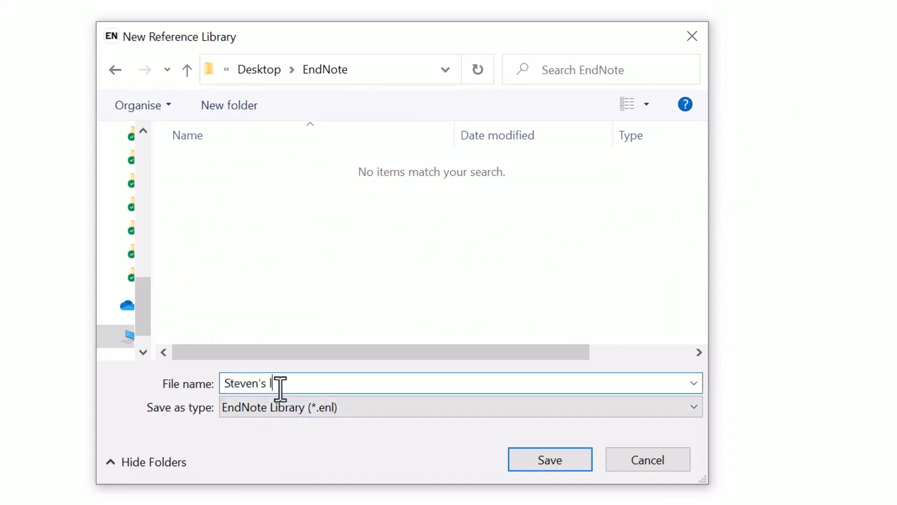
pyautogui.write('library')
pyautogui.click(540, 460)
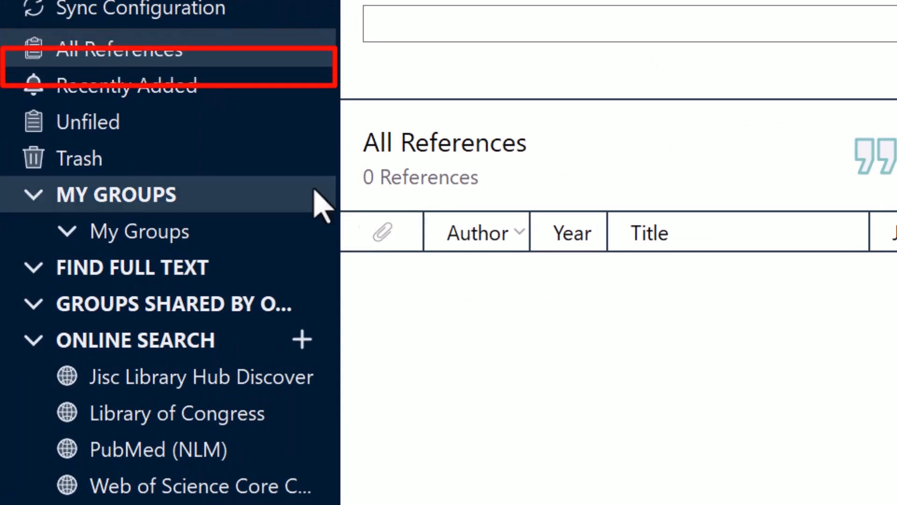
# Step: Examine the Recently Added, Trash and All References groups and the reference list with its search field
pyautogui.click(200, 88)
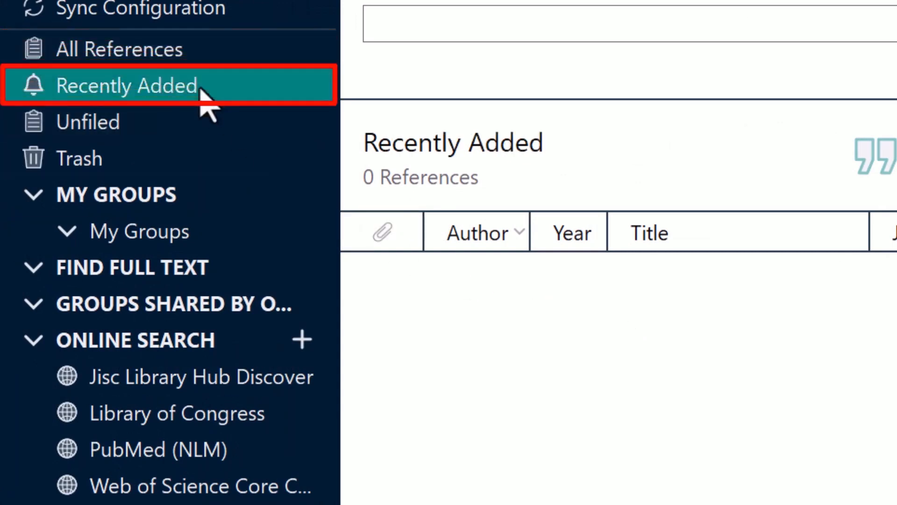
pyautogui.click(159, 148)
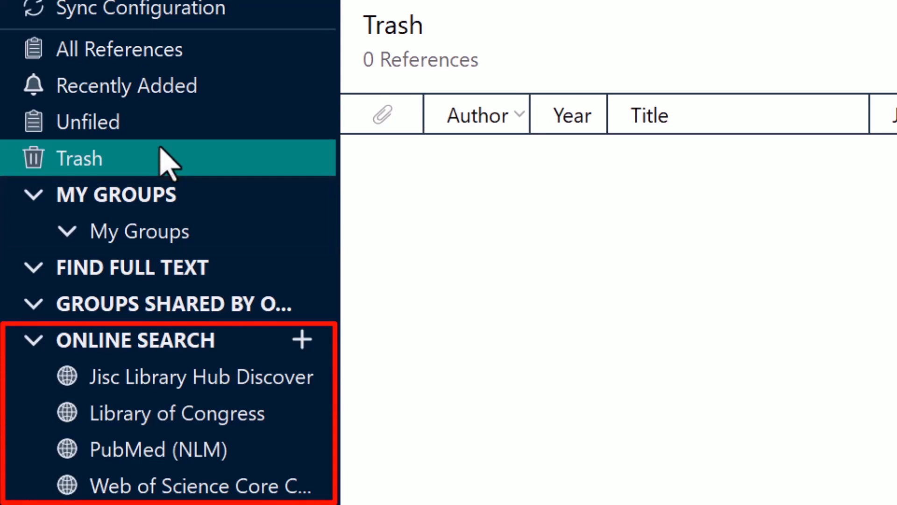
pyautogui.click(189, 60)
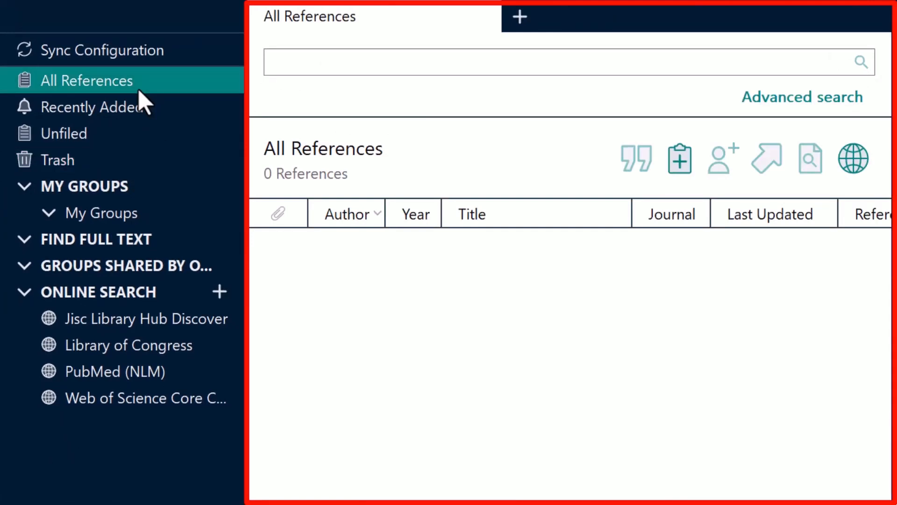
pyautogui.click(401, 57)
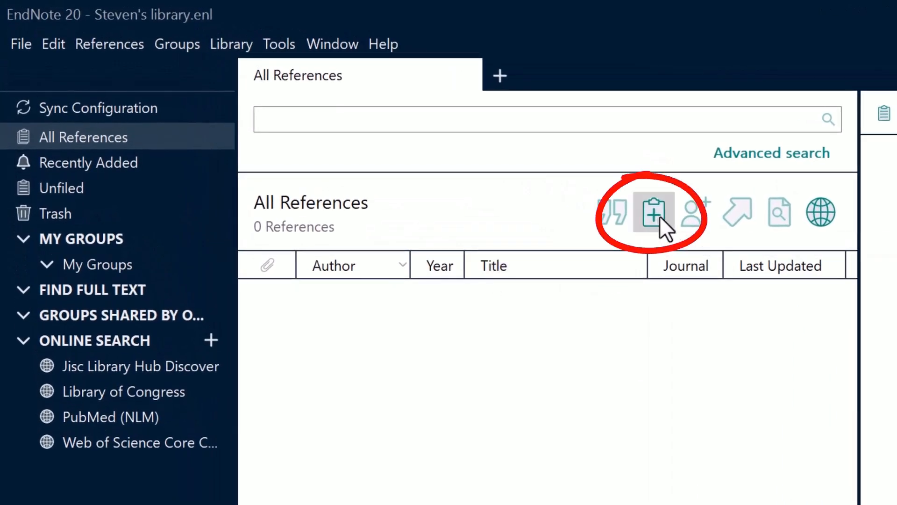
# Step: Create a Journal Article reference with the author's name, 2016, "Historical review of the causes of cancer", World J Clin Oncol, volume 7, issue 1, pages 54-86
pyautogui.click(660, 216)
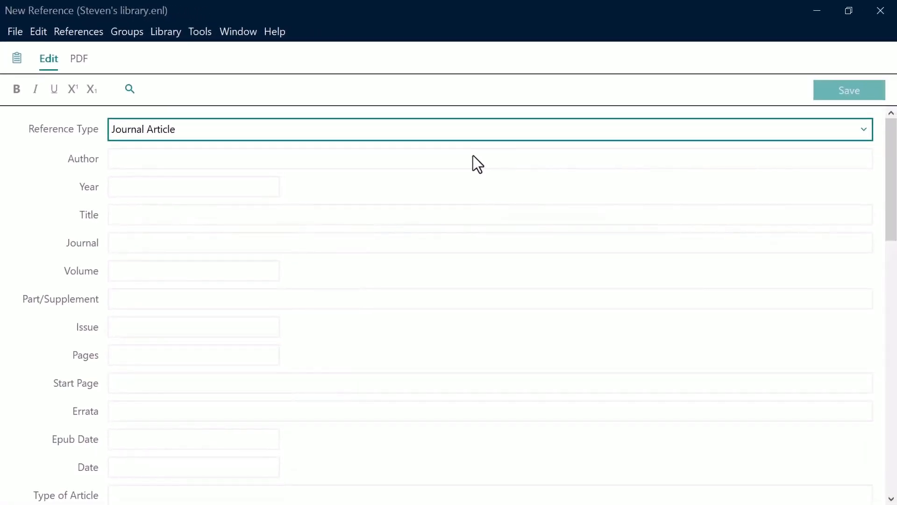
pyautogui.click(474, 158)
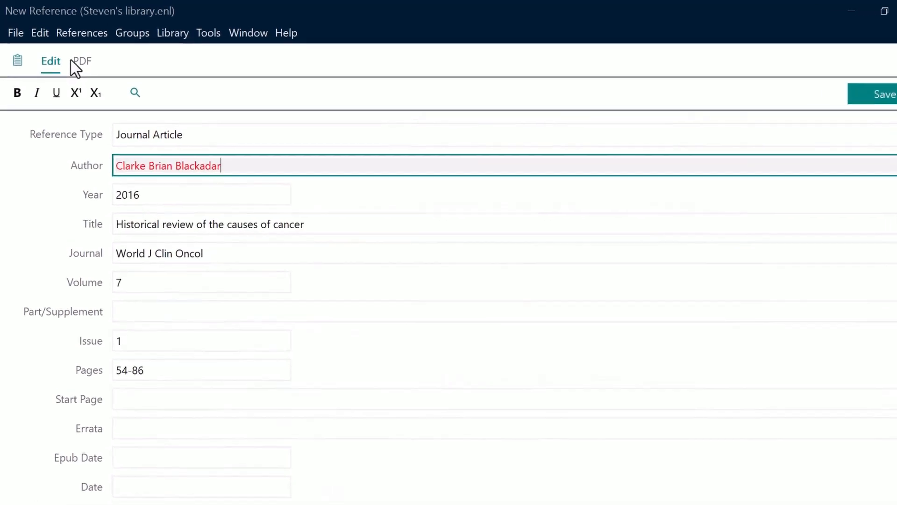
# Step: Attach the World J Clin Oncol 2016 PDF from the EndNote folder to the new reference, and save and close the reference
pyautogui.click(75, 62)
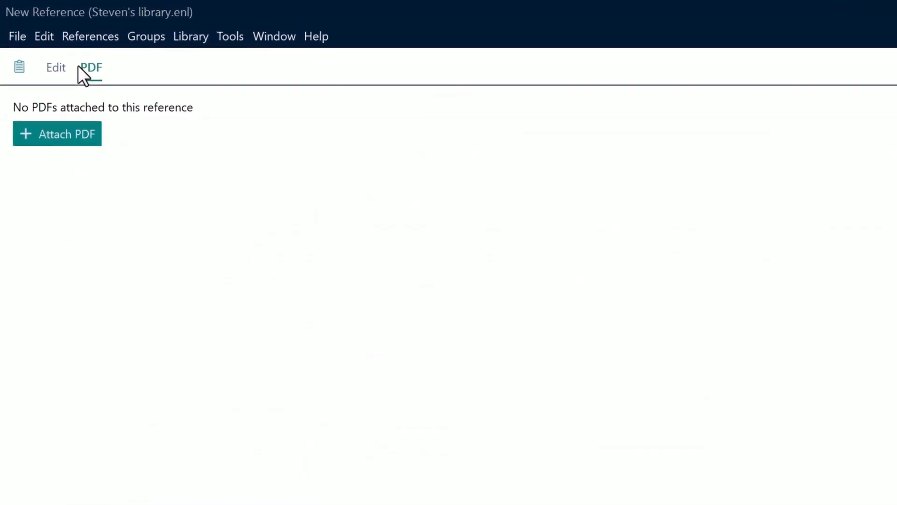
pyautogui.click(68, 133)
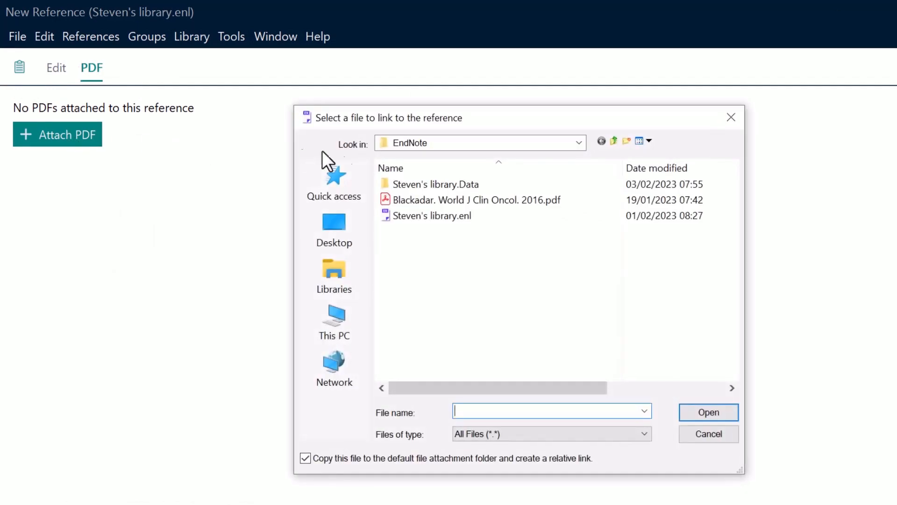
pyautogui.click(453, 201)
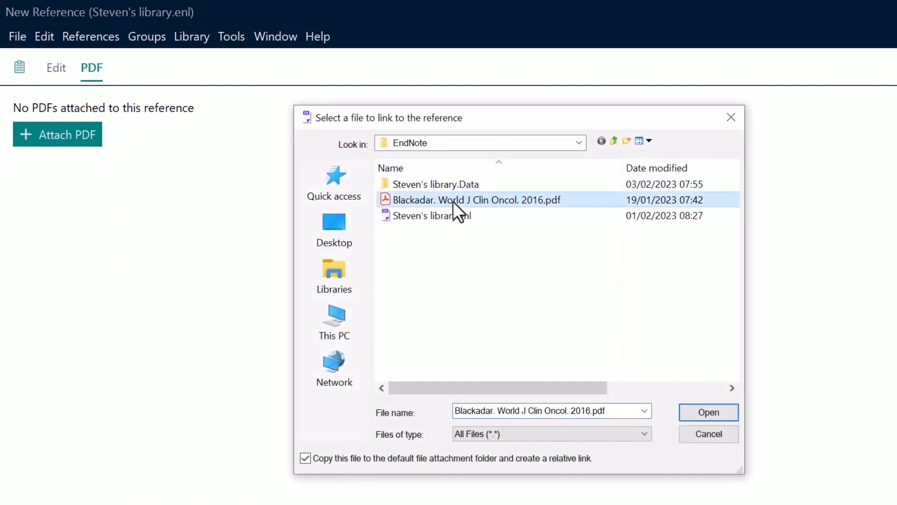
pyautogui.click(696, 412)
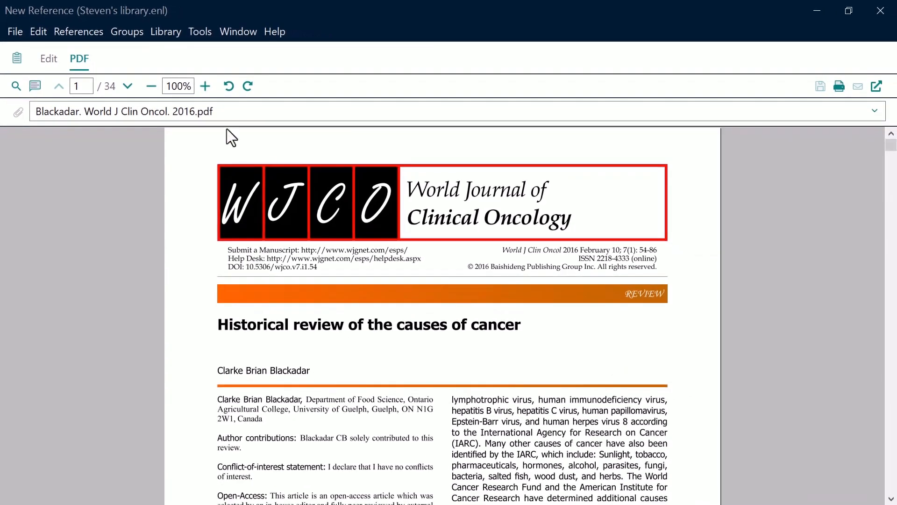
pyautogui.click(56, 61)
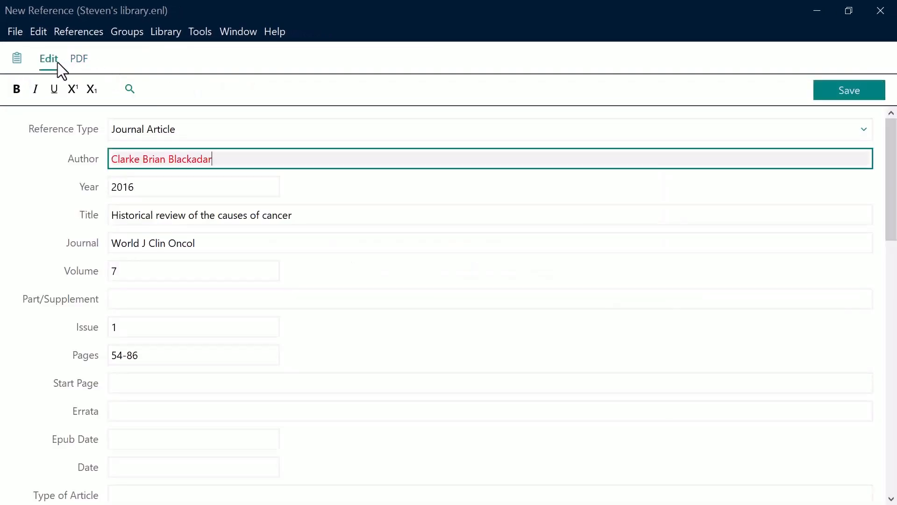
pyautogui.click(832, 95)
pyautogui.click(870, 10)
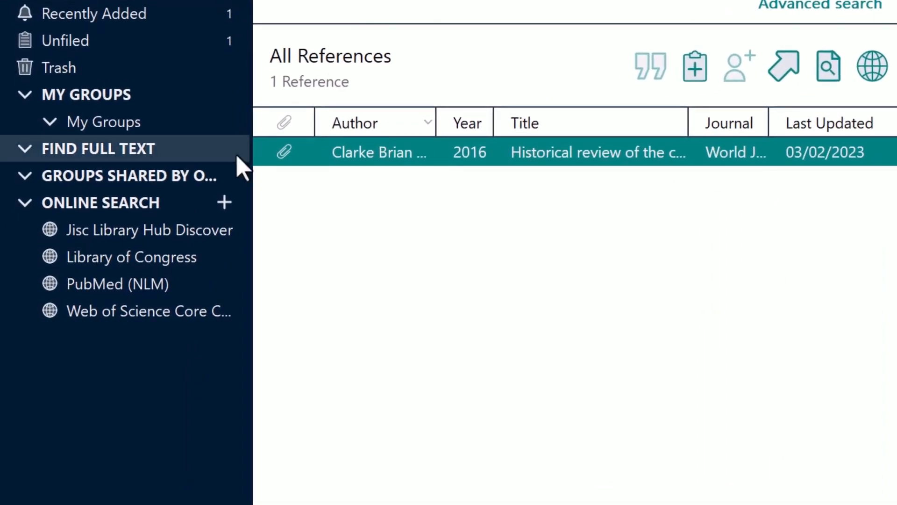
# Step: Choose the PubMed (NLM) online connection and search it for the article author's surname and the year 2016
pyautogui.click(224, 202)
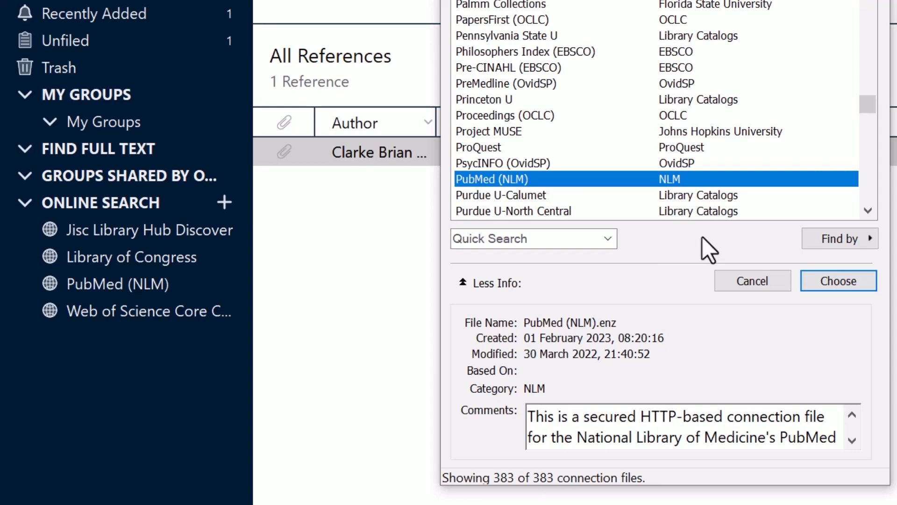
pyautogui.click(809, 278)
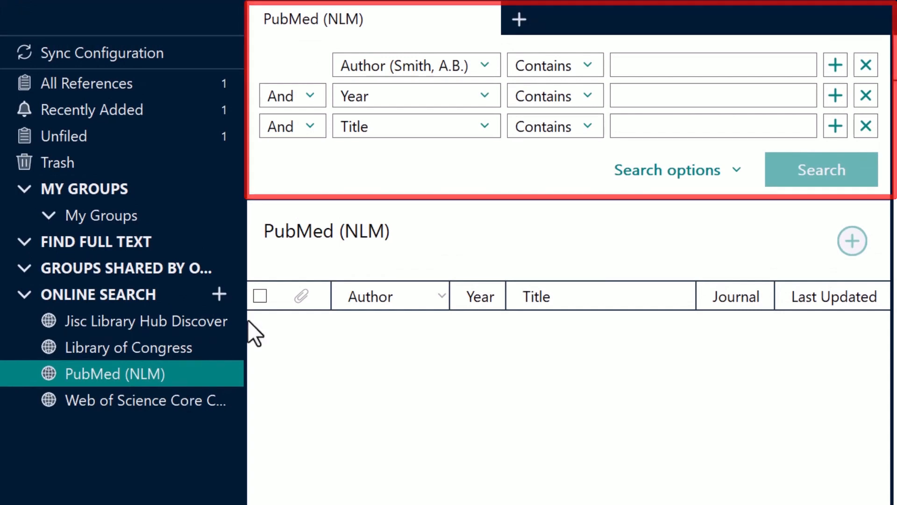
pyautogui.click(653, 70)
pyautogui.write('Blackadar')
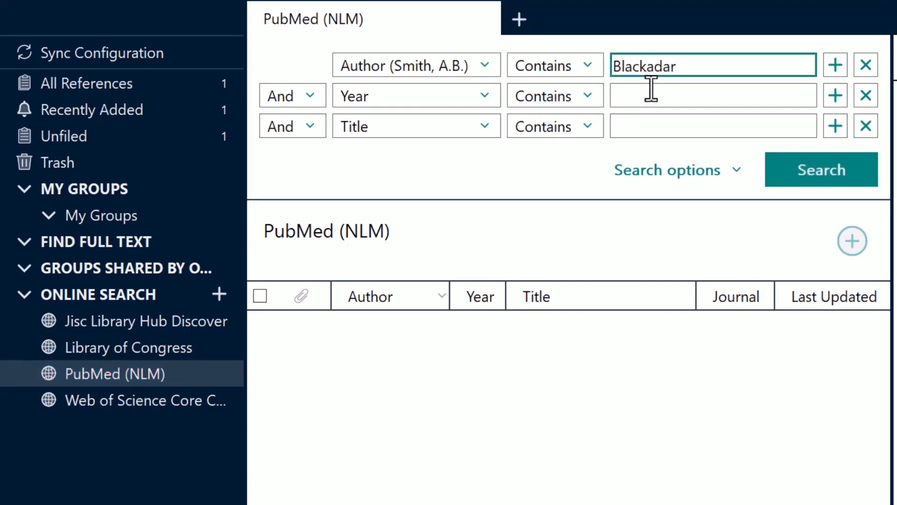
pyautogui.click(651, 88)
pyautogui.write('2016')
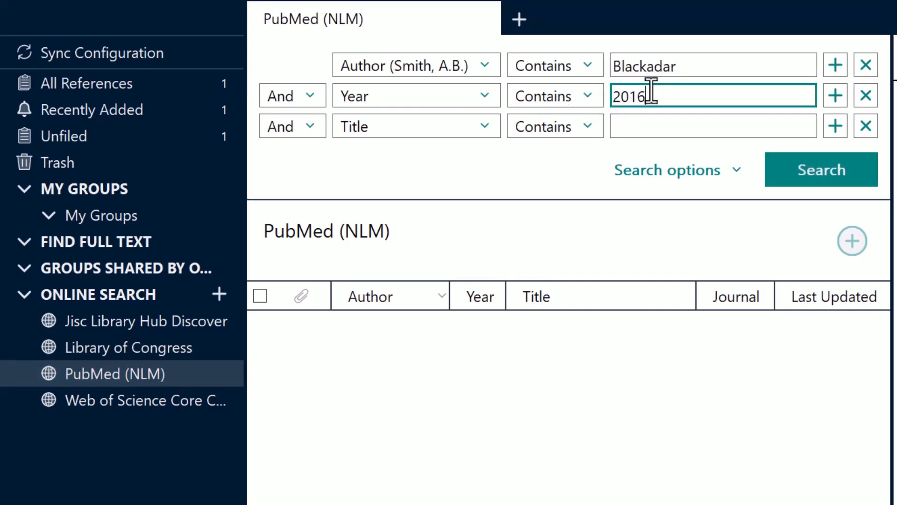
pyautogui.click(782, 171)
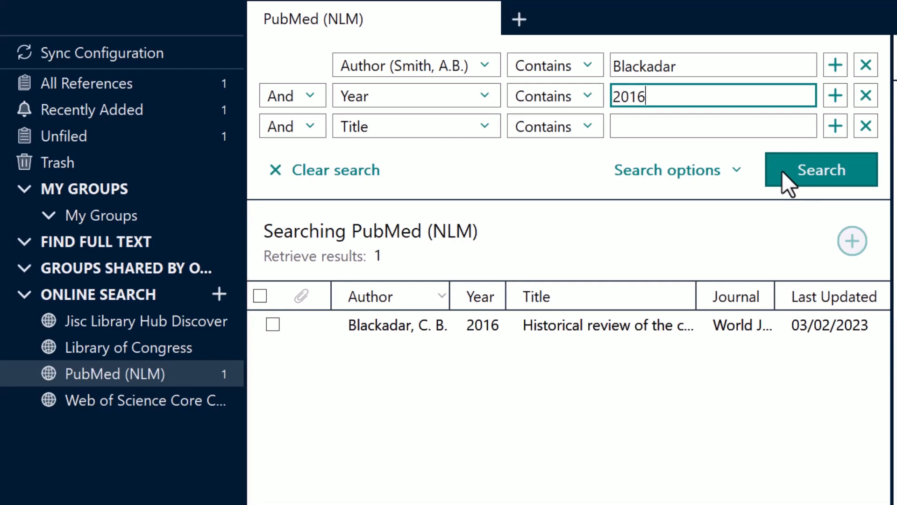
# Step: Add the 2016 PubMed result to the library and run Find Full Text on it from All References
pyautogui.click(627, 320)
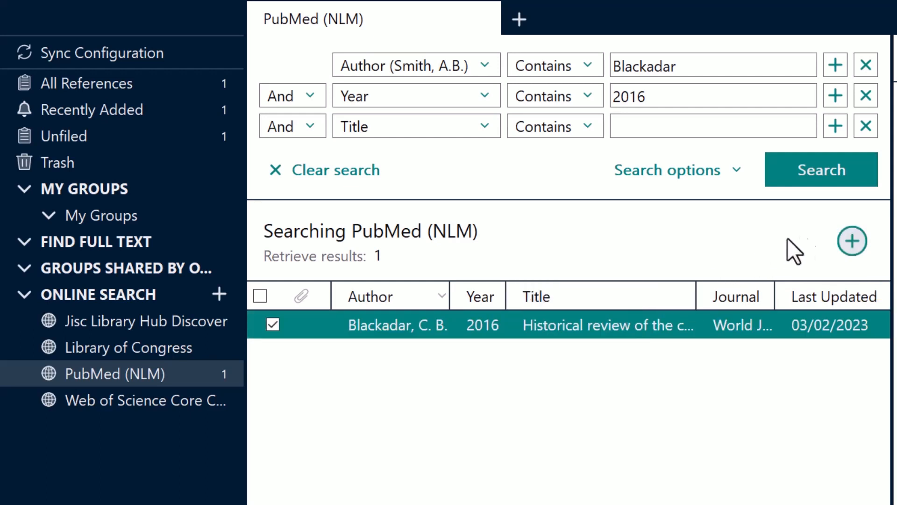
pyautogui.click(853, 240)
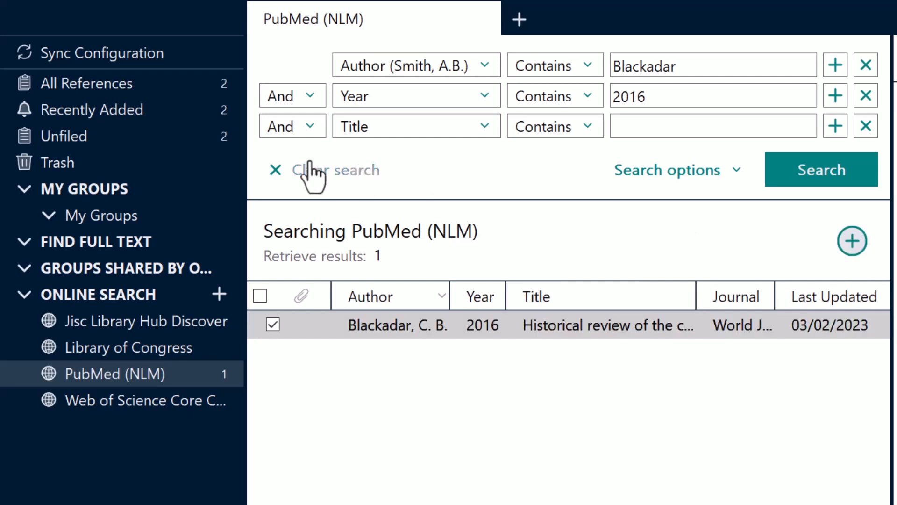
pyautogui.click(154, 86)
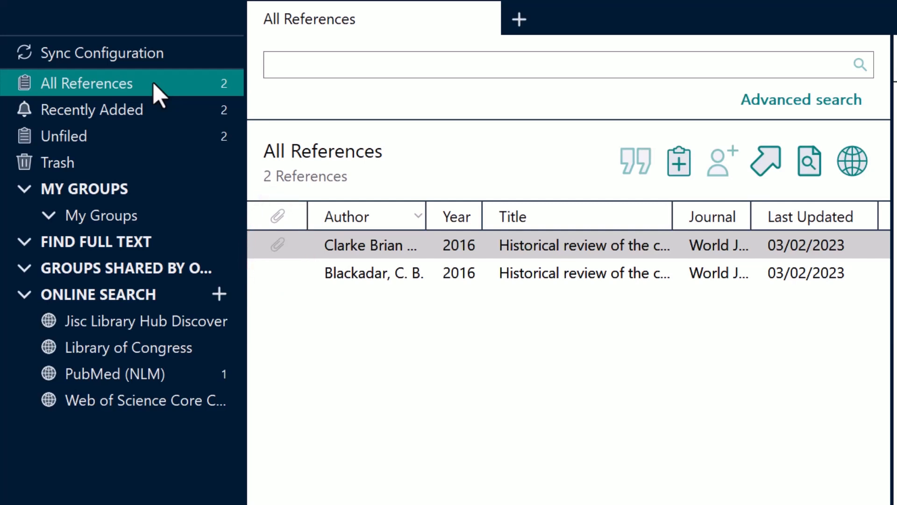
pyautogui.click(380, 277)
pyautogui.rightClick(379, 277)
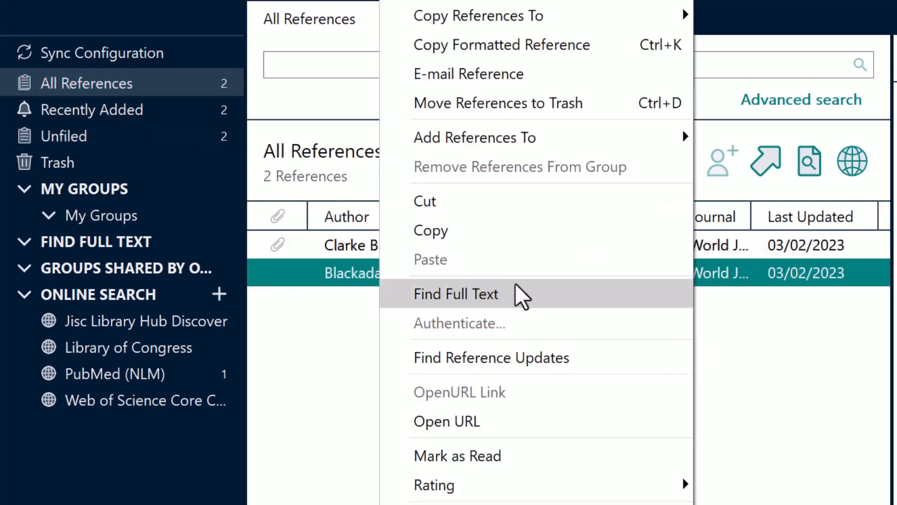
pyautogui.click(521, 296)
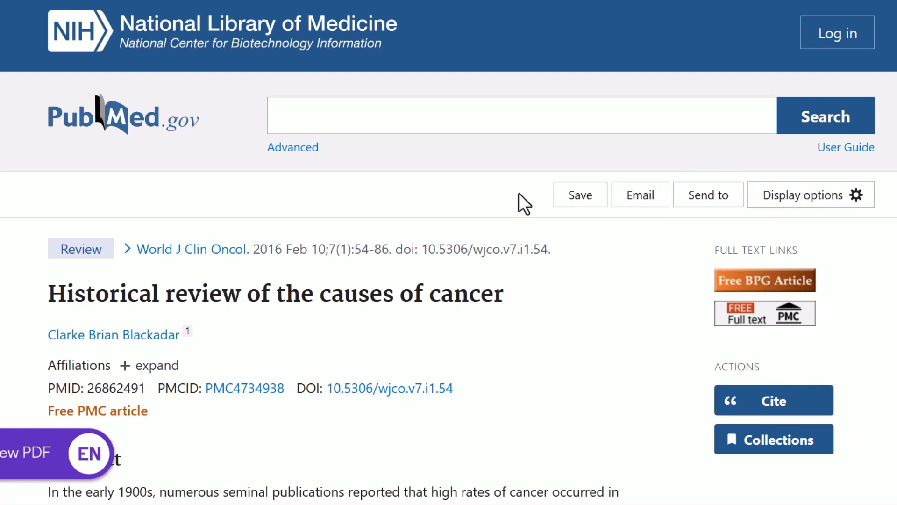
# Step: Switch to the article's PubMed page in Firefox, create a citation manager file, and open the downloaded pubmed-26862491(1).nbib
pyautogui.click(685, 210)
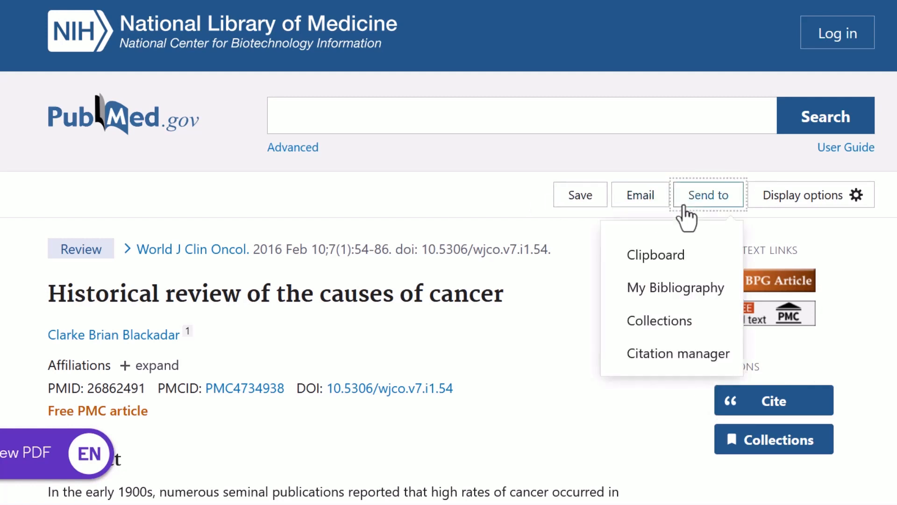
pyautogui.click(652, 359)
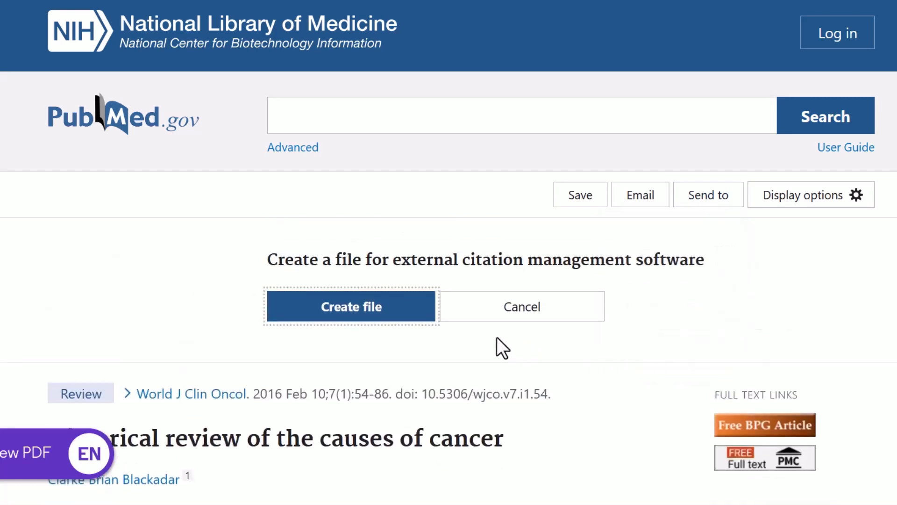
pyautogui.click(411, 309)
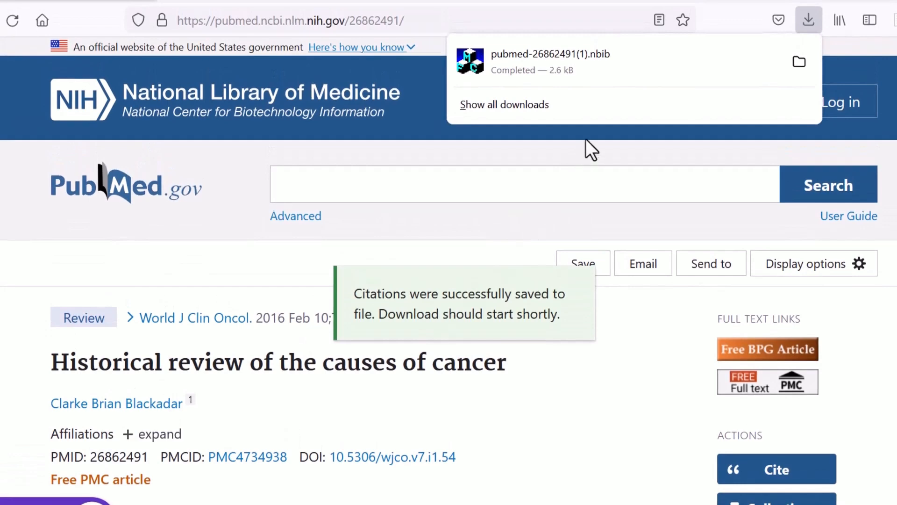
pyautogui.click(661, 63)
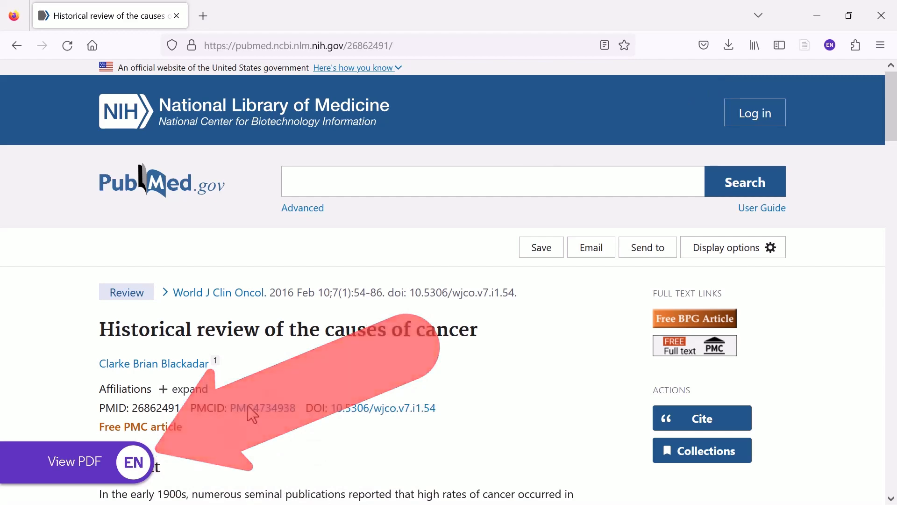
# Step: View the article's PDF in EndNote Click, export it to EndNote Desktop, and open the downloaded .ris file
pyautogui.click(132, 472)
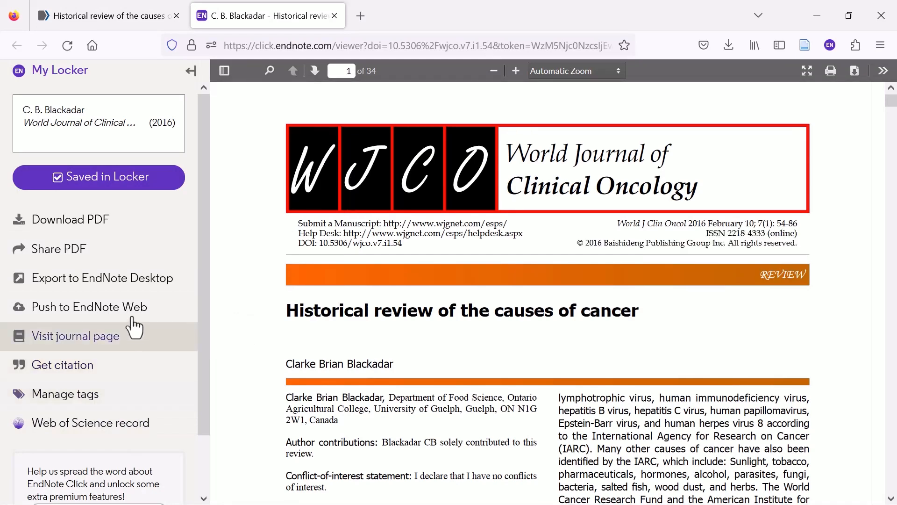
pyautogui.click(144, 276)
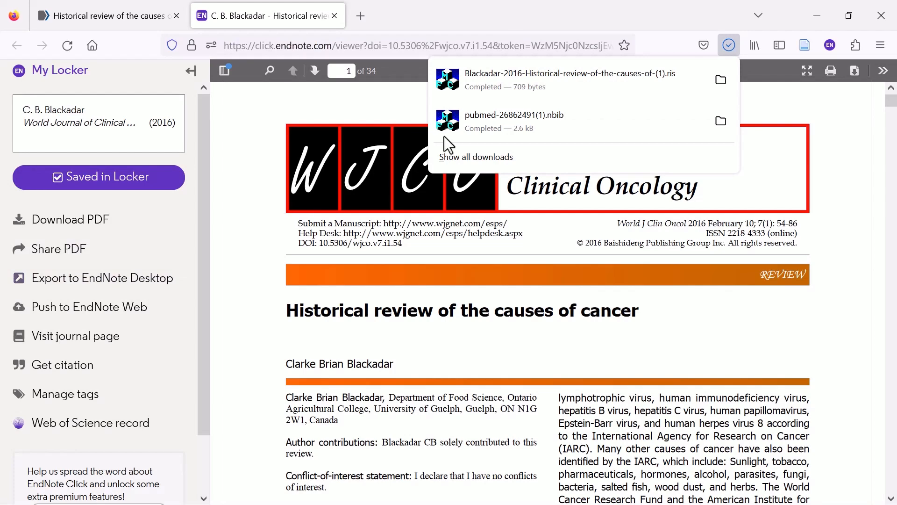
pyautogui.click(557, 82)
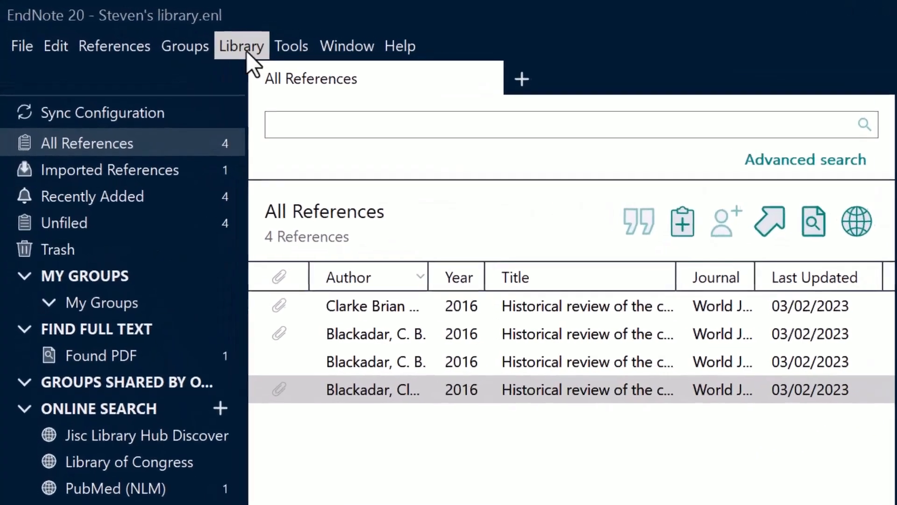
# Step: Find the library's duplicate references, keep the second record in each comparison, and review All References and Trash
pyautogui.click(248, 51)
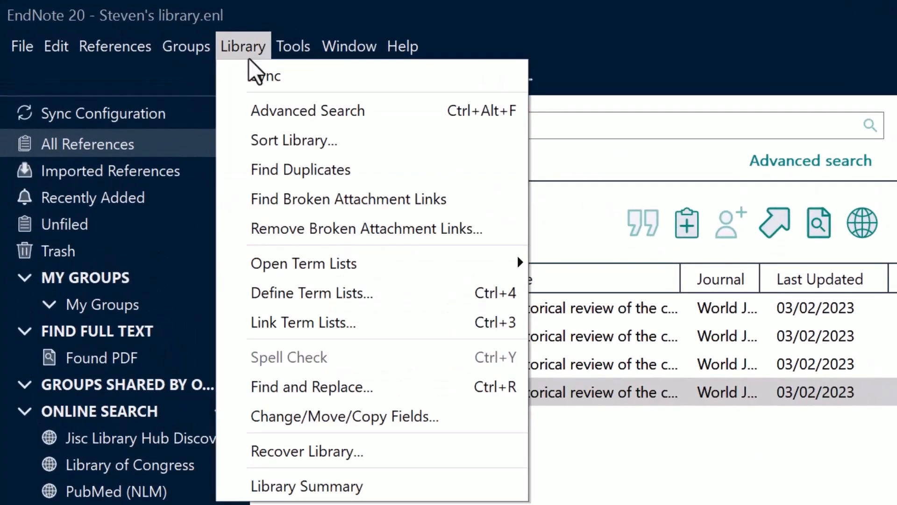
pyautogui.click(308, 171)
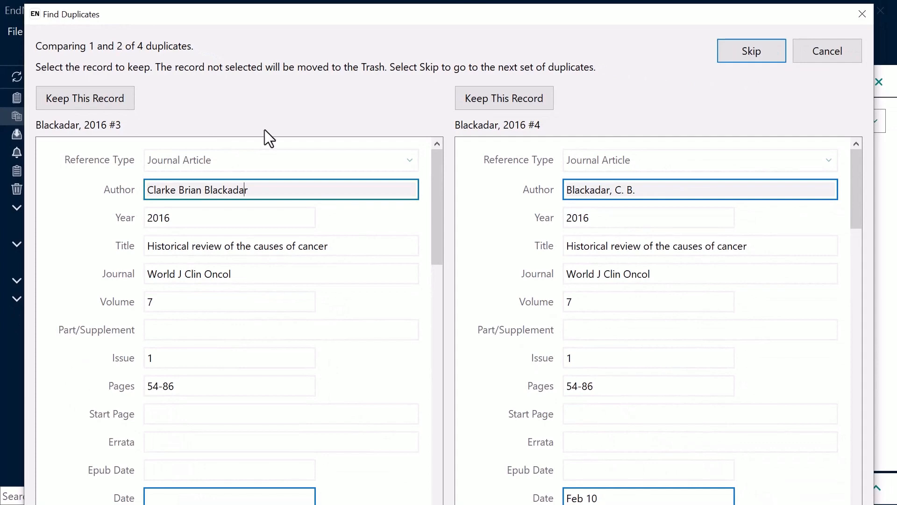
pyautogui.moveTo(436, 206); pyautogui.dragTo(479, 175)
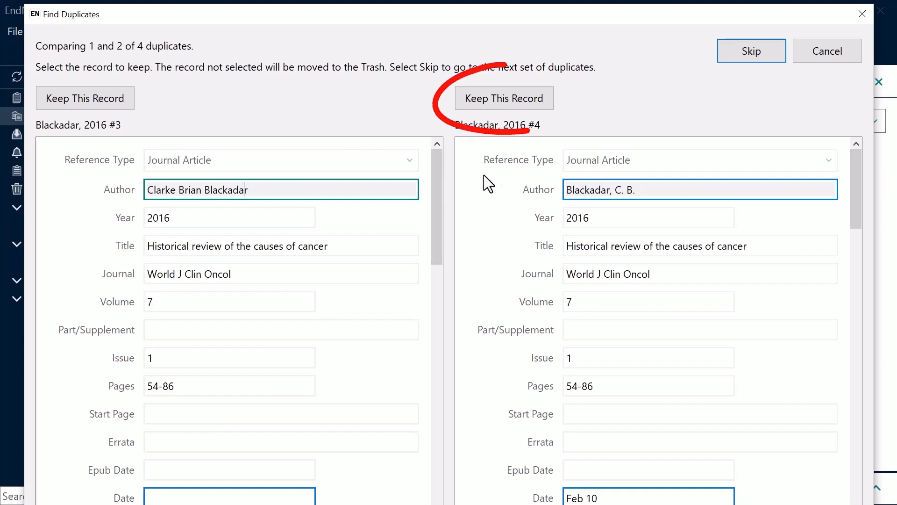
pyautogui.click(520, 98)
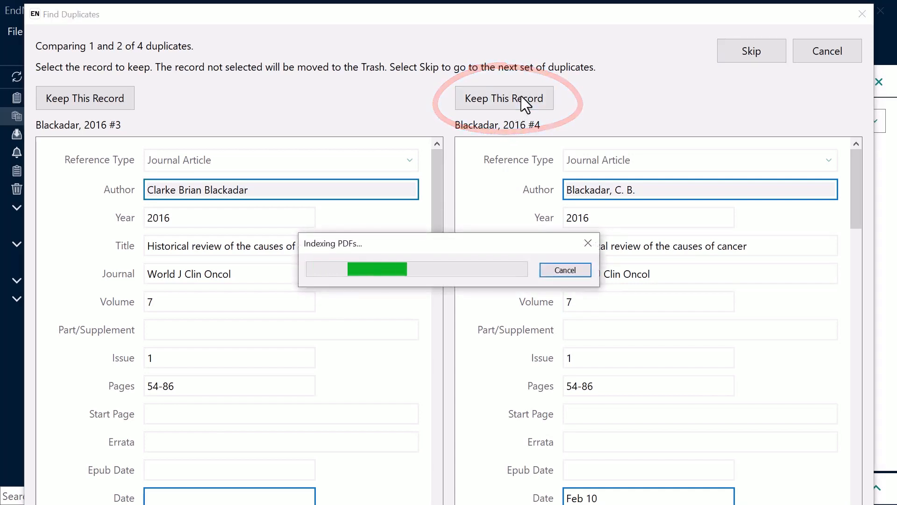
pyautogui.click(521, 99)
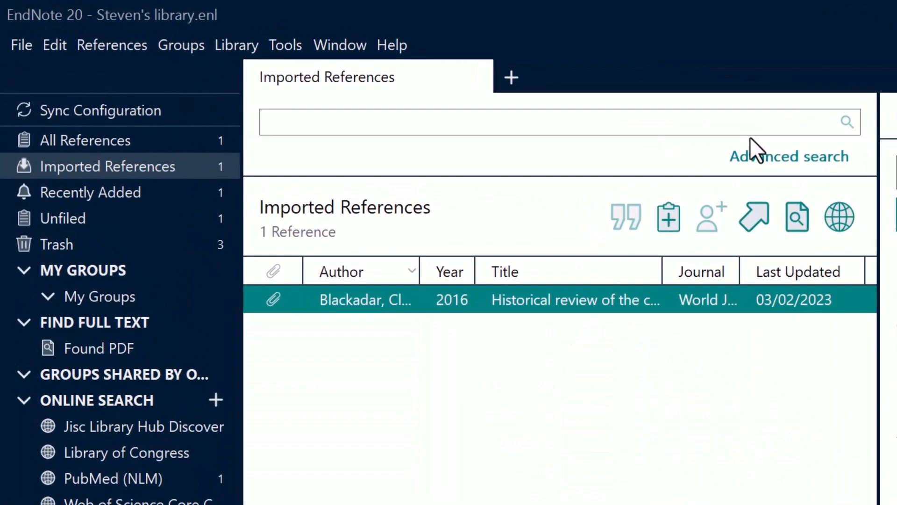
pyautogui.click(162, 140)
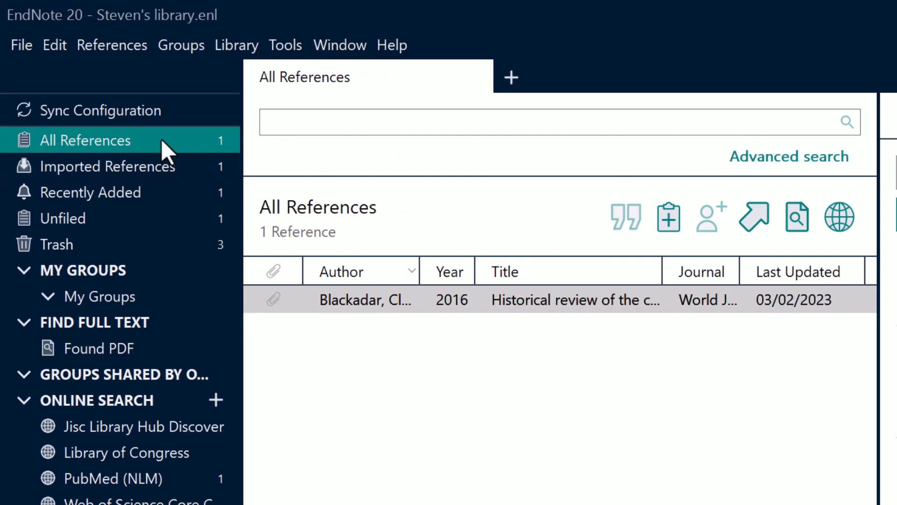
pyautogui.click(162, 243)
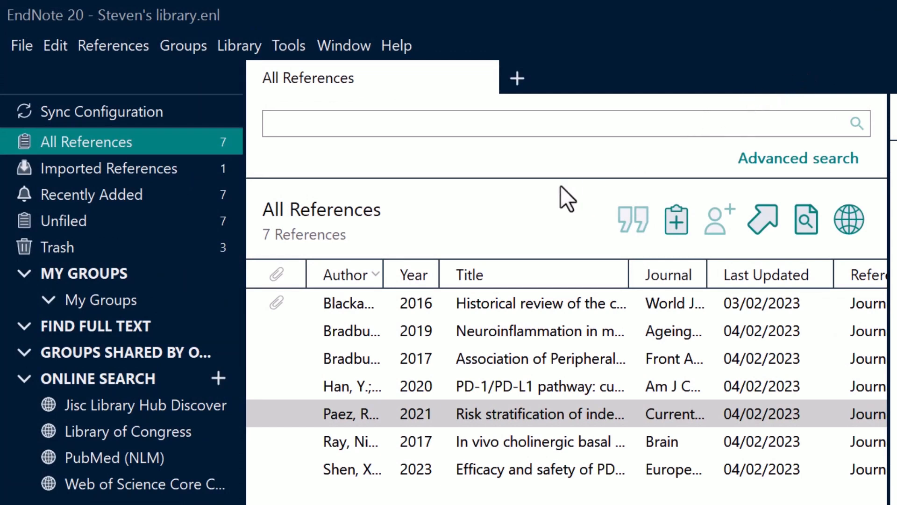
# Step: Create a group named Introduction under My Groups
pyautogui.rightClick(186, 305)
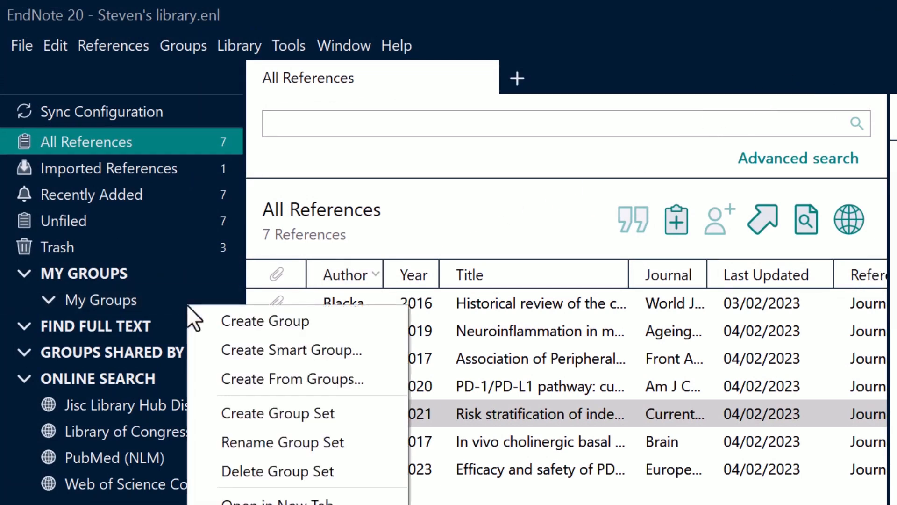
pyautogui.click(183, 45)
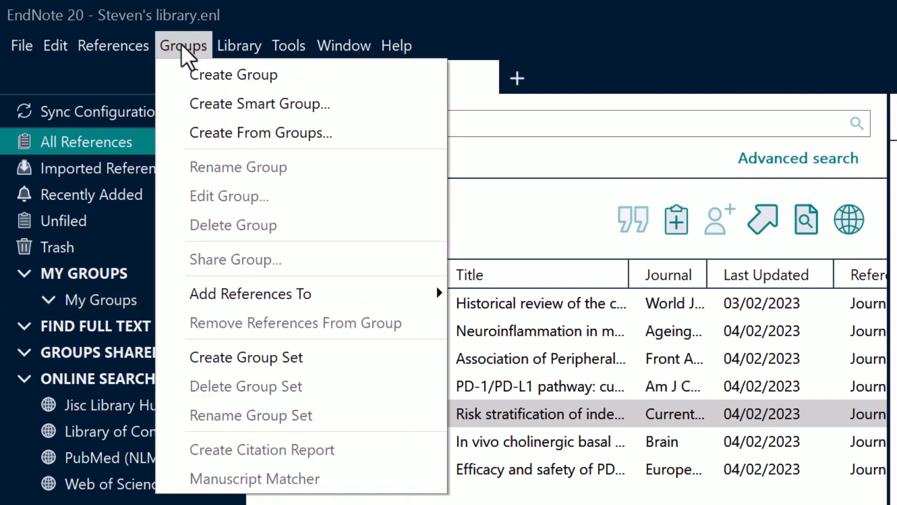
pyautogui.click(192, 72)
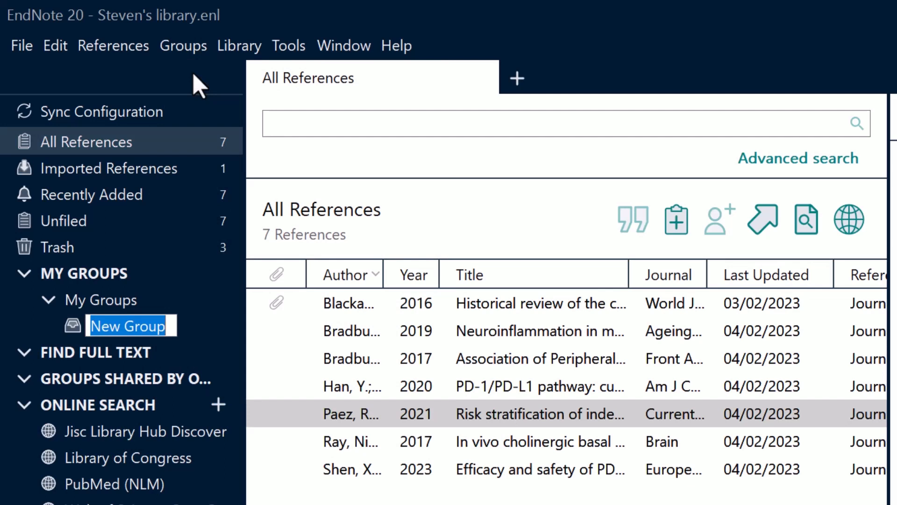
pyautogui.press('BackSpace')
pyautogui.write('Introductio')
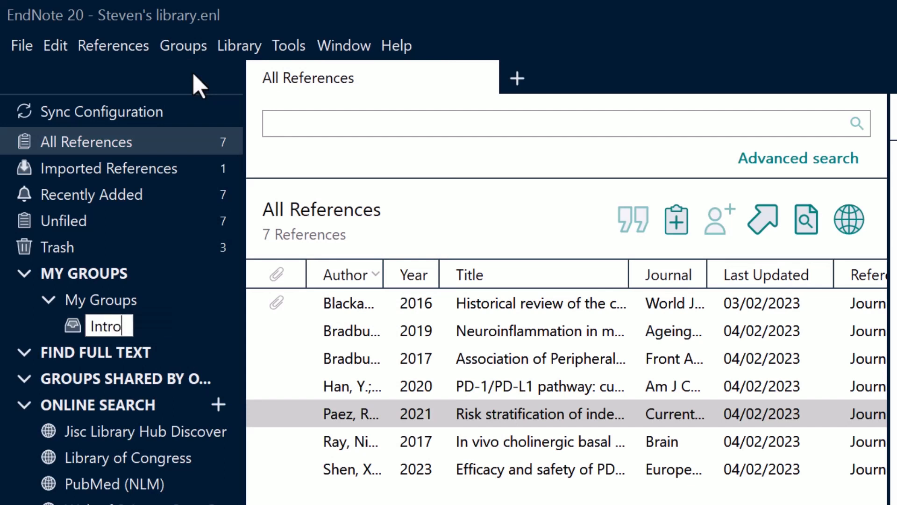
pyautogui.write('n')
pyautogui.press('Return')
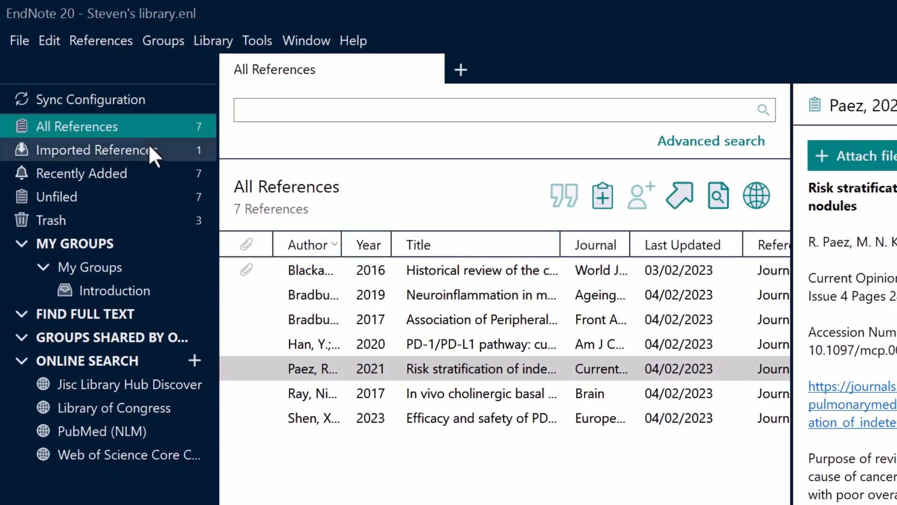
# Step: Add the 2016 "Historical review of the causes of cancer" reference to the Introduction group
pyautogui.rightClick(429, 273)
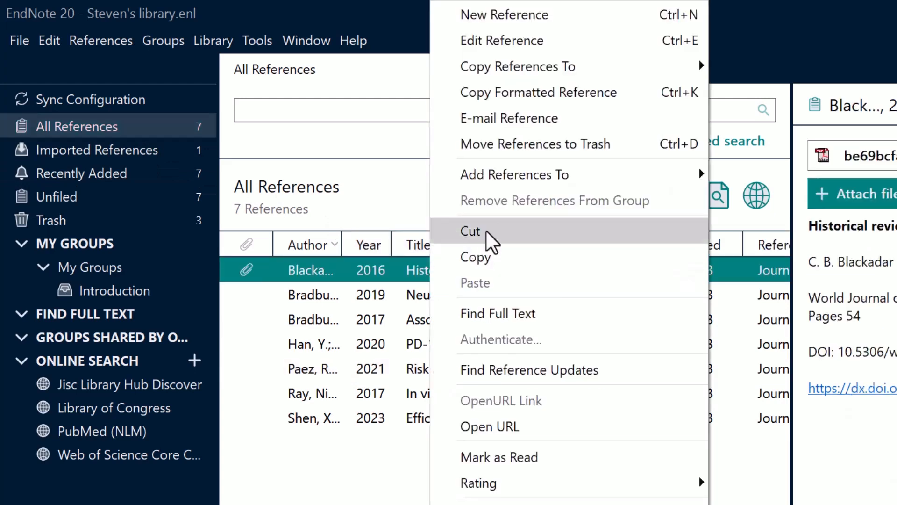
pyautogui.moveTo(578, 183)
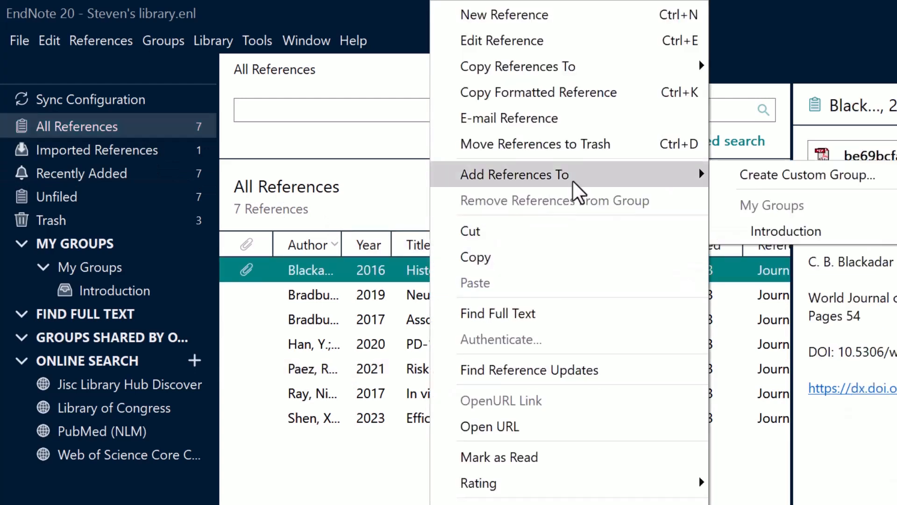
pyautogui.click(776, 229)
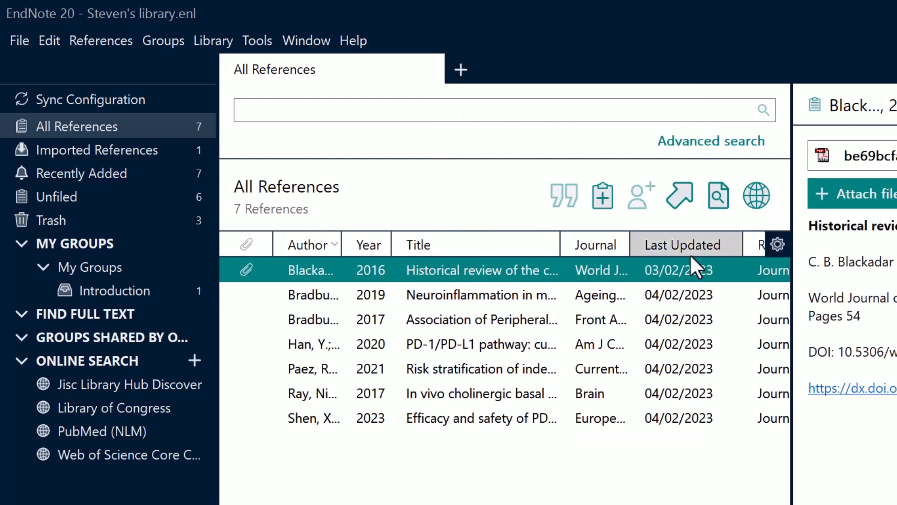
# Step: Add the 2017 "Association of Peripheral..." reference to the Introduction group and check the group, All References and Unfiled lists
pyautogui.click(517, 320)
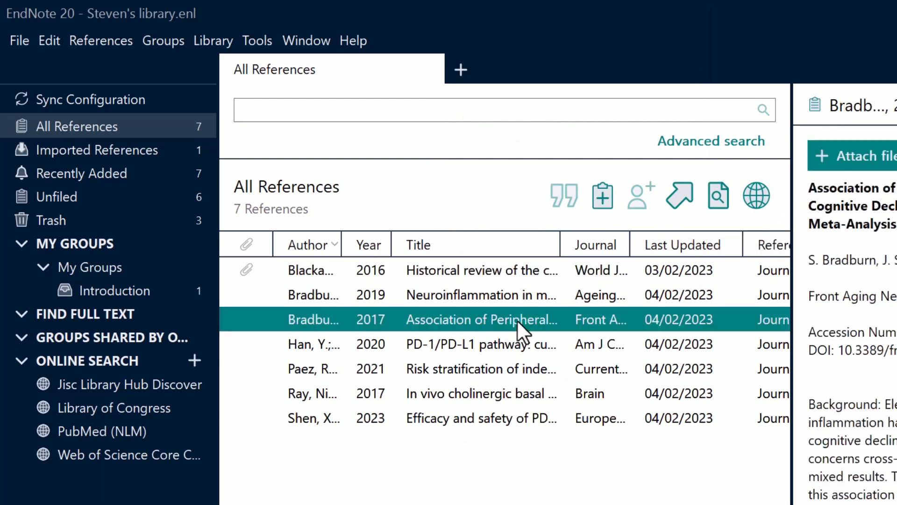
pyautogui.moveTo(517, 321); pyautogui.dragTo(147, 288)
pyautogui.click(148, 288)
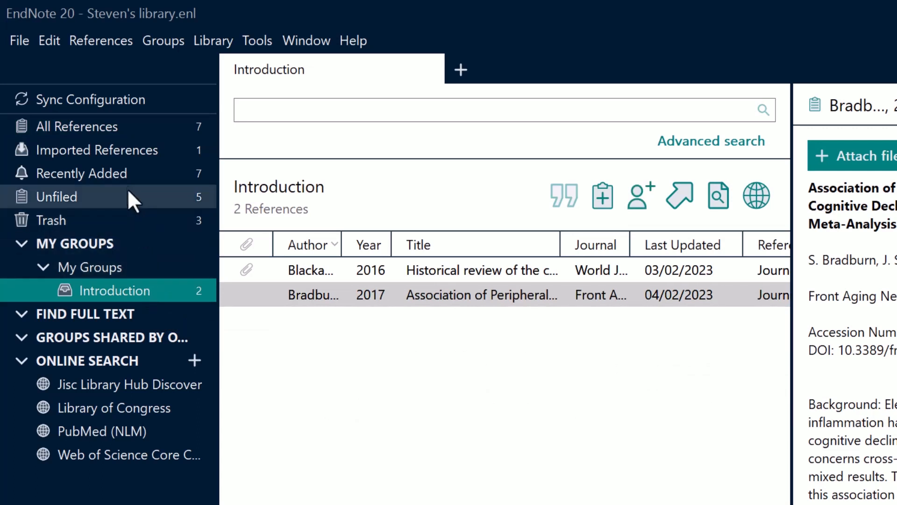
pyautogui.click(140, 134)
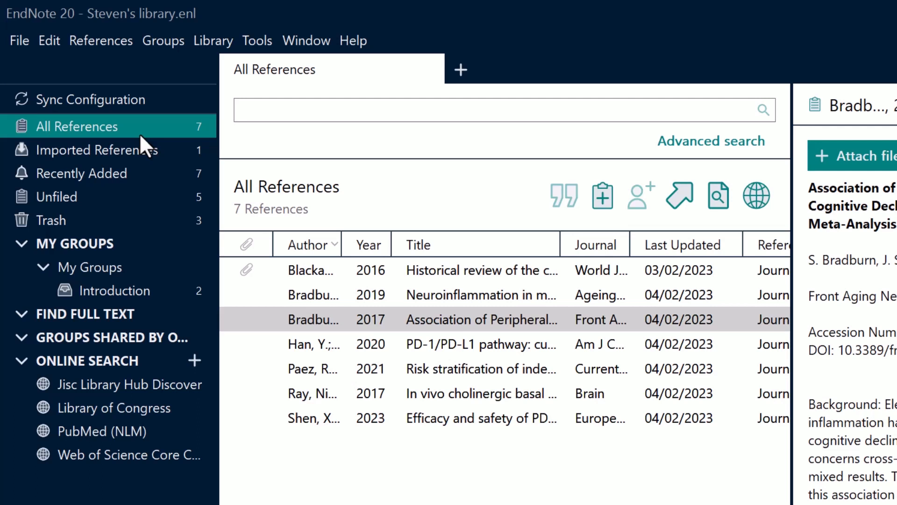
pyautogui.click(127, 191)
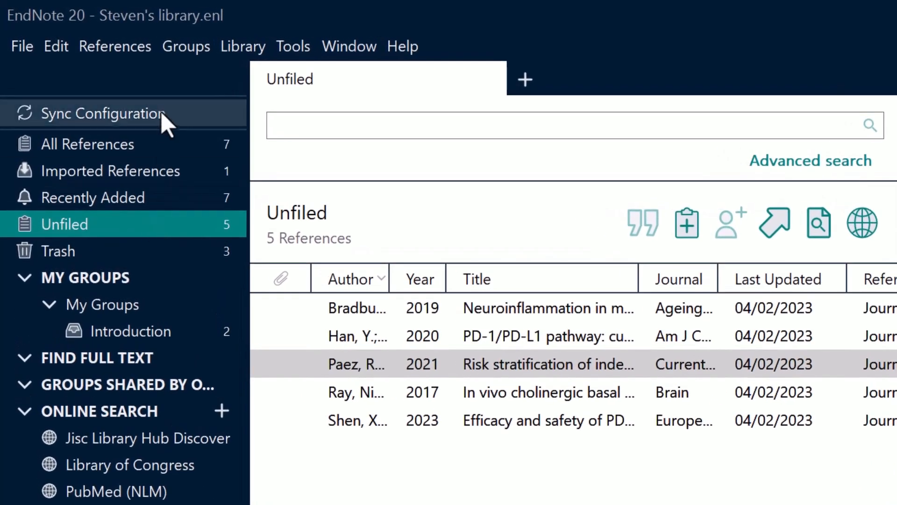
# Step: Create a group set named Essay under My Groups
pyautogui.click(188, 51)
pyautogui.click(223, 362)
pyautogui.write('Essay')
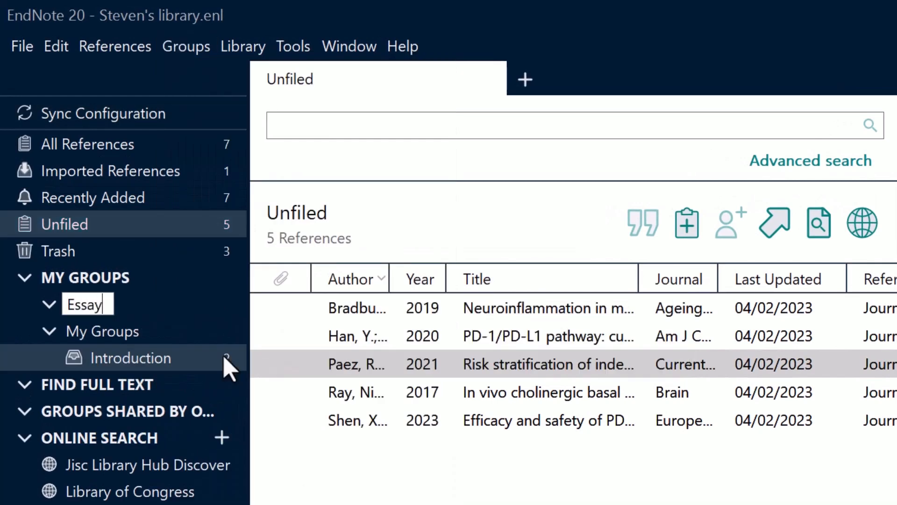
pyautogui.press('Return')
# Step: Move the Introduction group into the Essay group set and delete that group from the library
pyautogui.moveTo(173, 364); pyautogui.dragTo(105, 309)
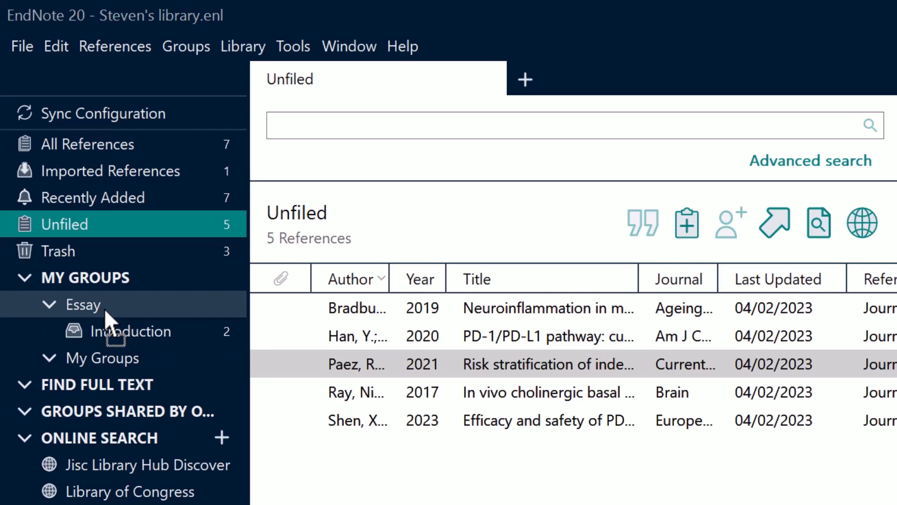
pyautogui.click(118, 332)
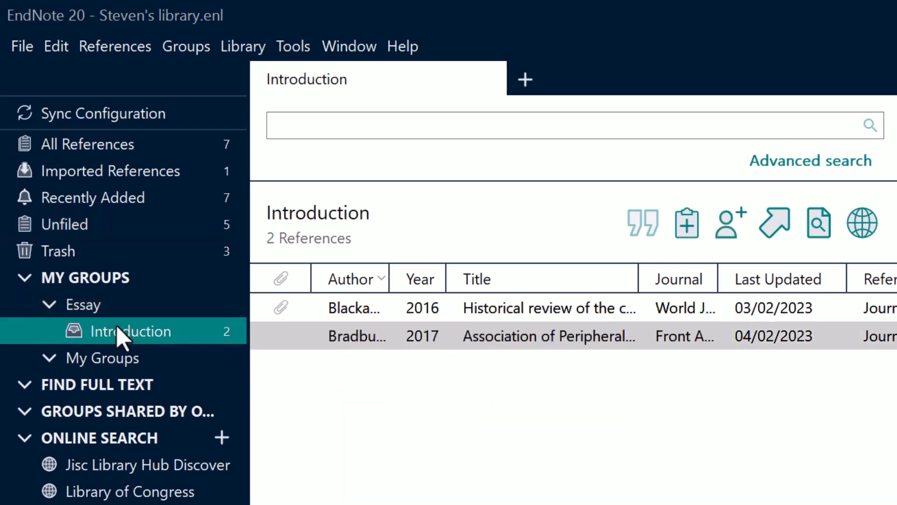
pyautogui.rightClick(117, 331)
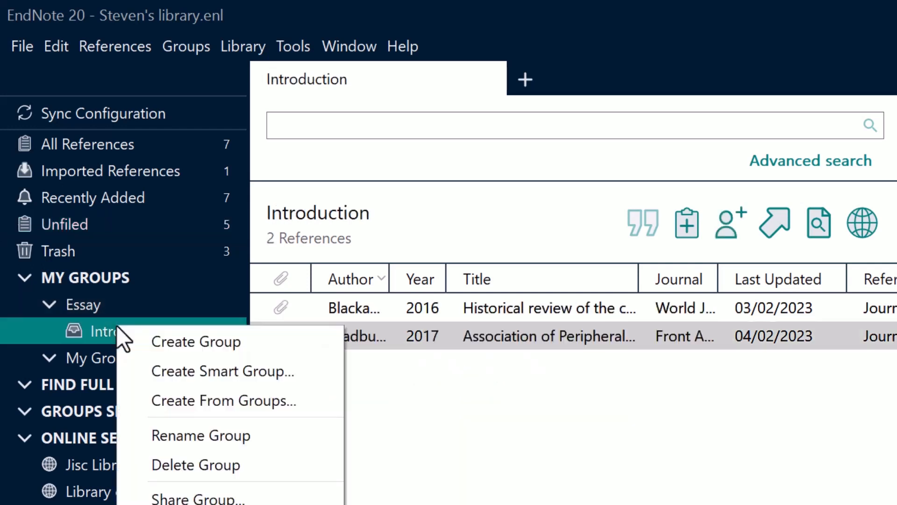
pyautogui.click(213, 463)
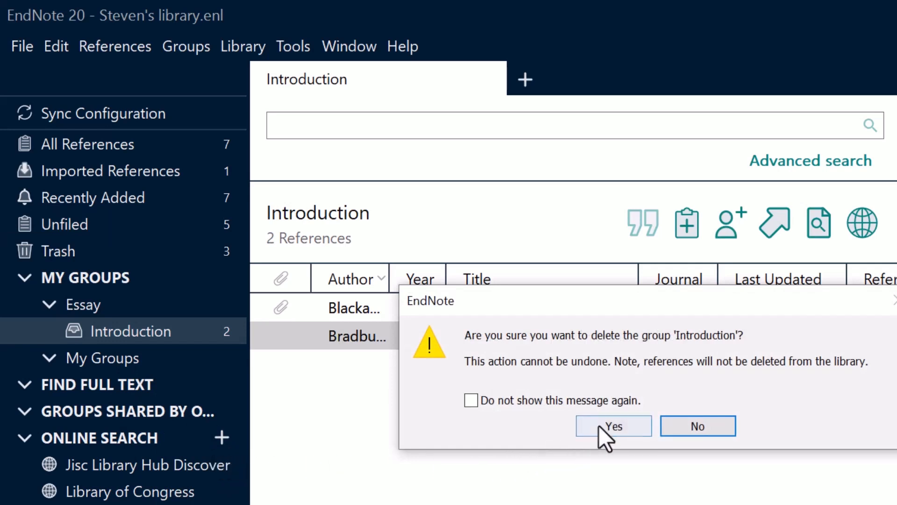
pyautogui.click(616, 419)
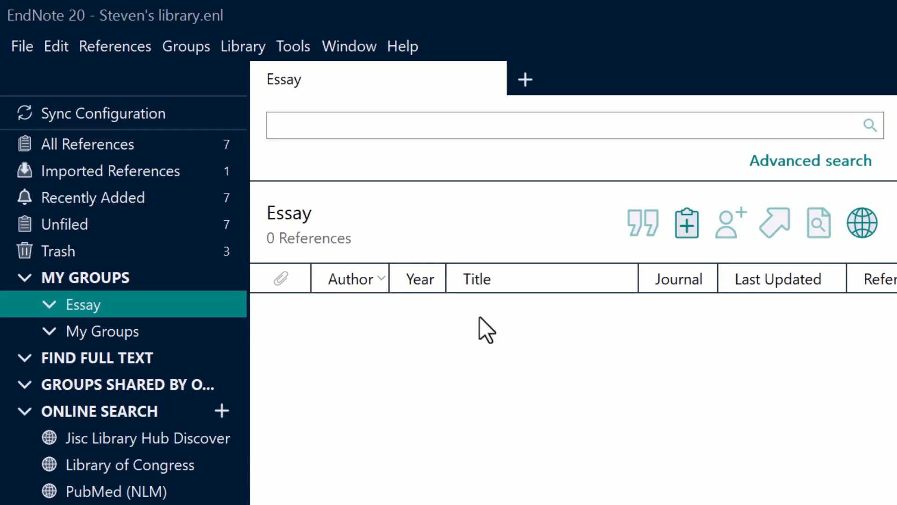
# Step: Create a smart group named "My references" in the Essay group set for references whose Author field contains the author's surname
pyautogui.click(194, 50)
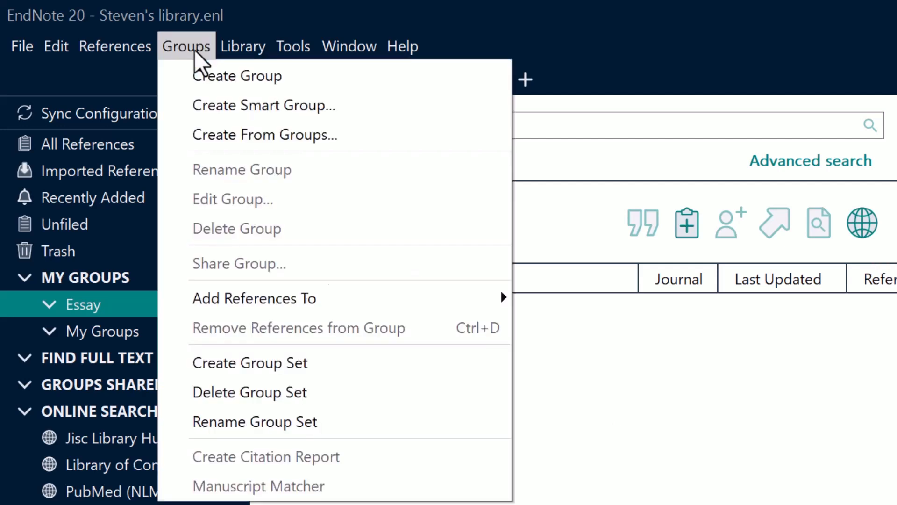
pyautogui.click(203, 98)
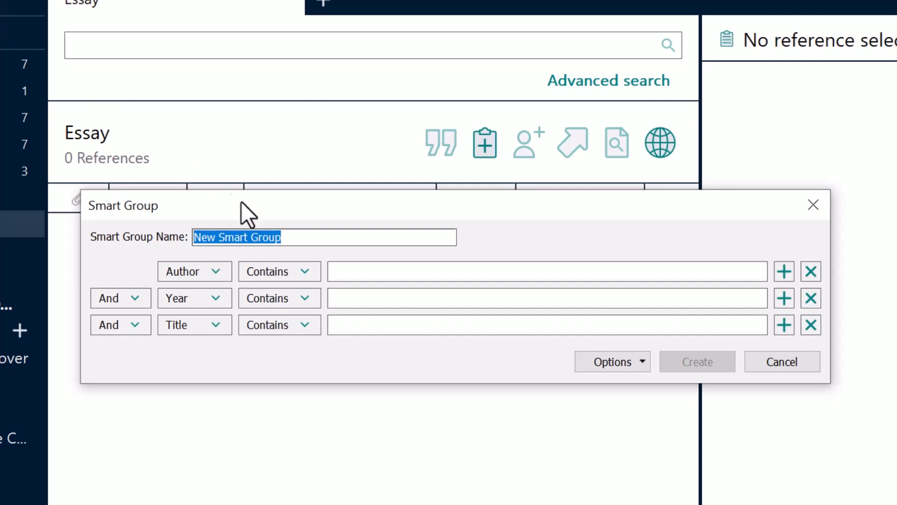
pyautogui.write('My ')
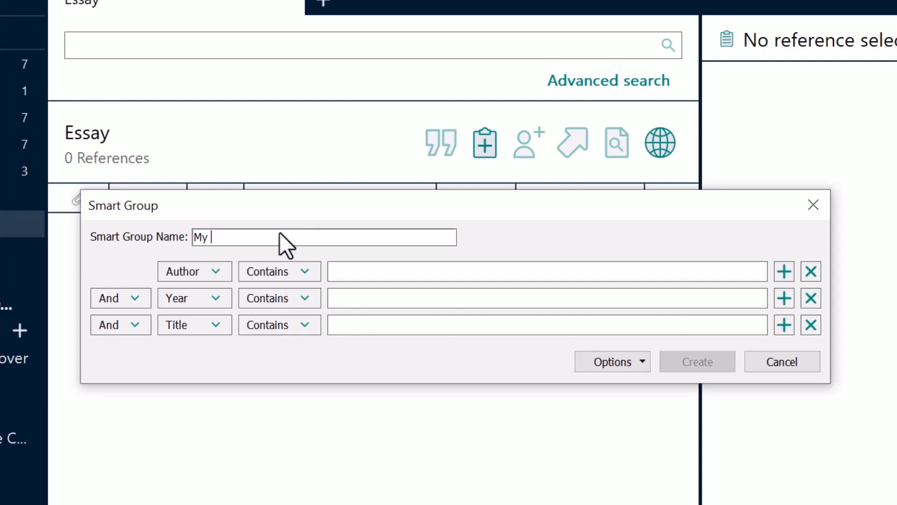
pyautogui.write('references')
pyautogui.click(366, 276)
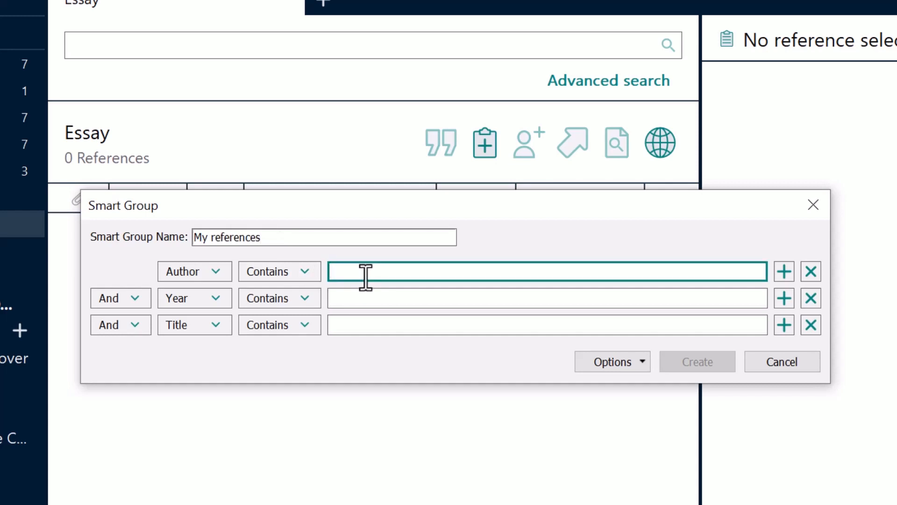
pyautogui.write('Bradburn')
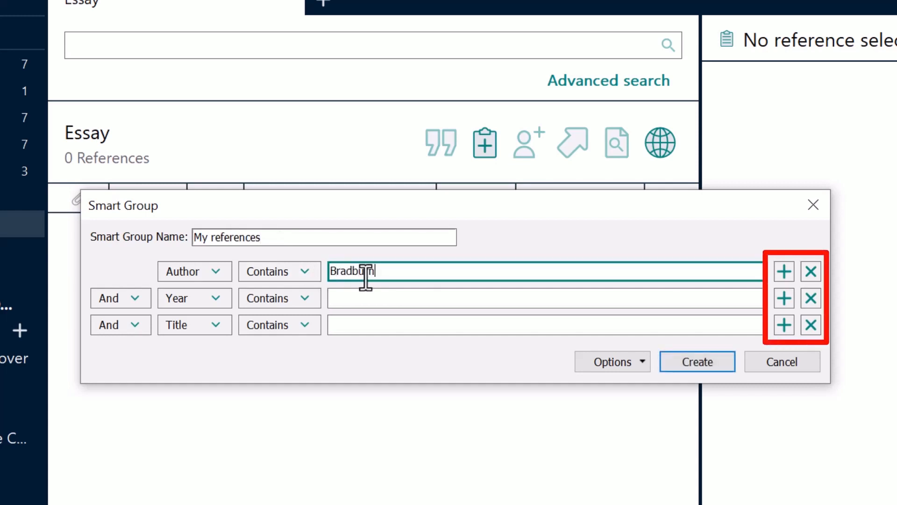
pyautogui.click(705, 370)
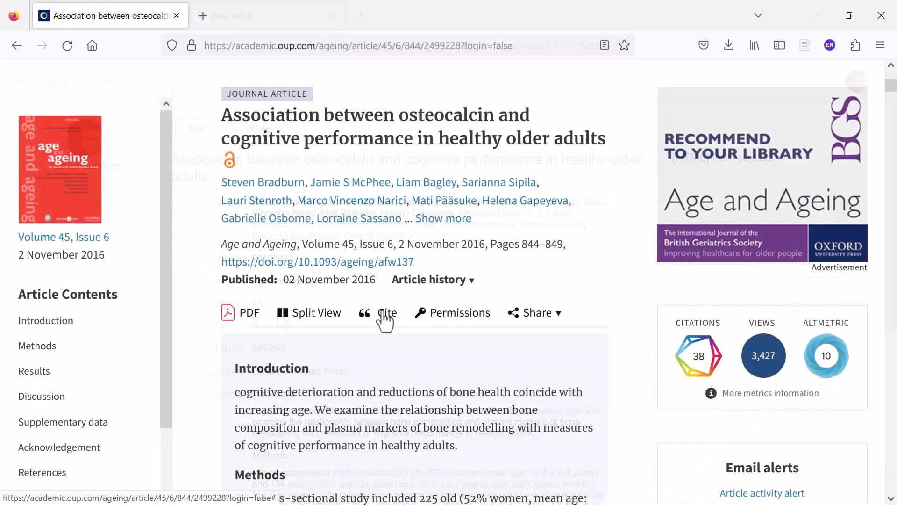
# Step: Download the osteocalcin article's citation as .enw (EndNote) in Firefox, import it into EndNote, and view the My references smart group
pyautogui.click(381, 313)
pyautogui.click(362, 291)
pyautogui.click(343, 356)
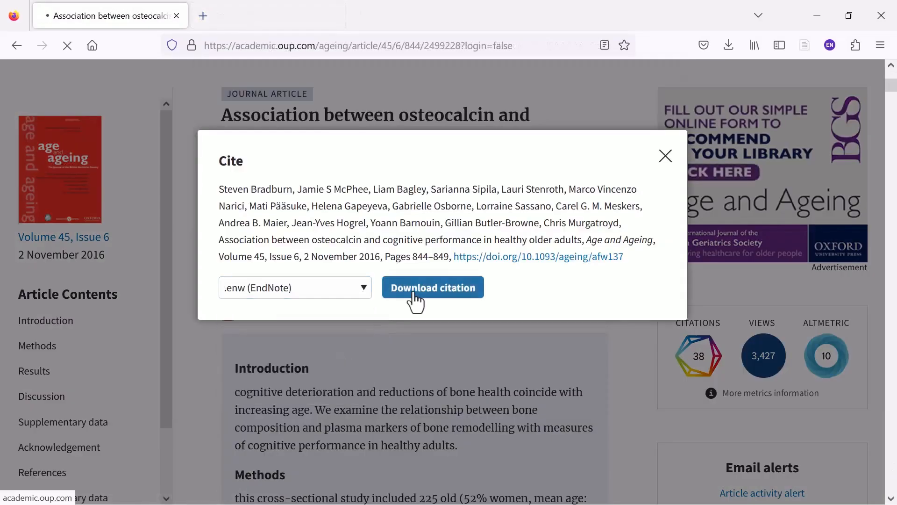
pyautogui.click(414, 290)
pyautogui.click(537, 94)
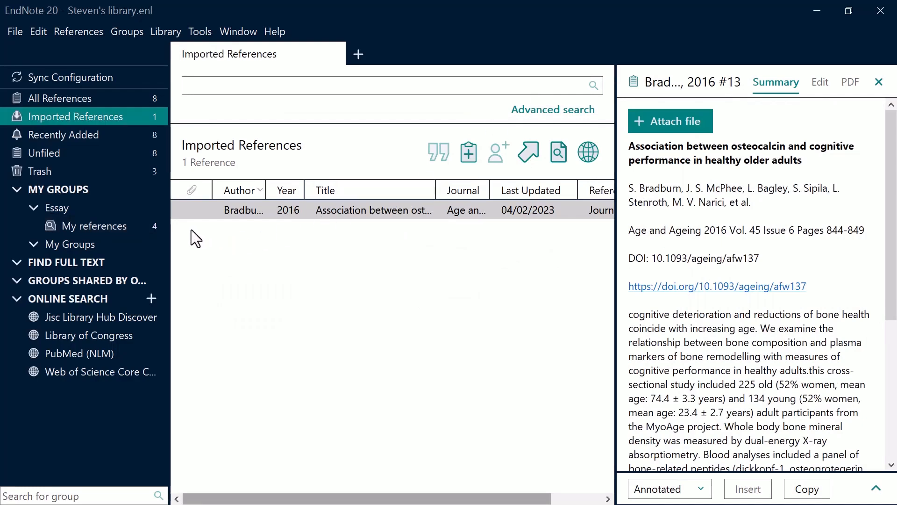
pyautogui.click(138, 227)
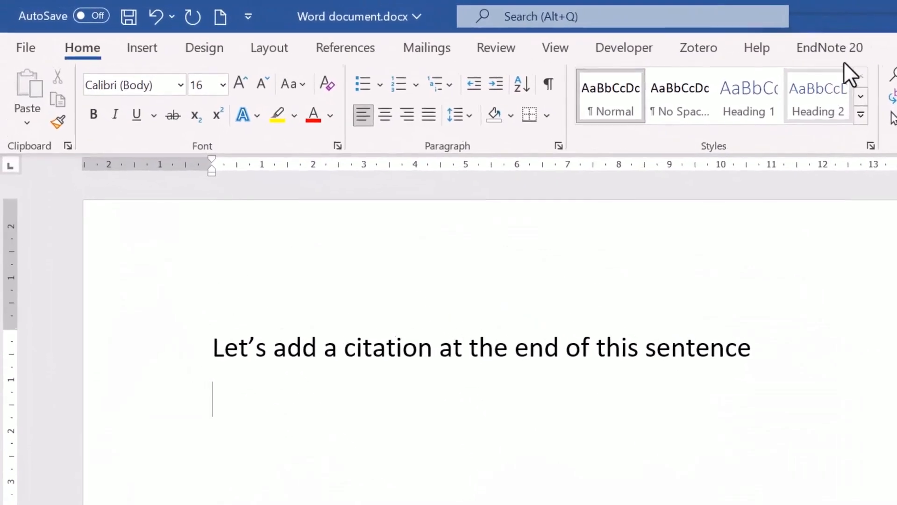
# Step: Switch to Word and check in the ribbon customization options that the EndNote 20 tab is enabled
pyautogui.click(867, 51)
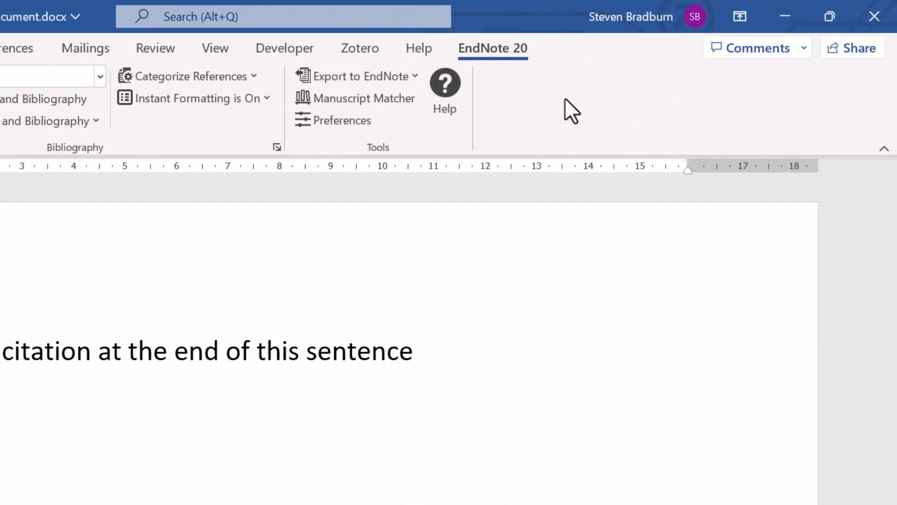
pyautogui.rightClick(565, 98)
pyautogui.click(579, 113)
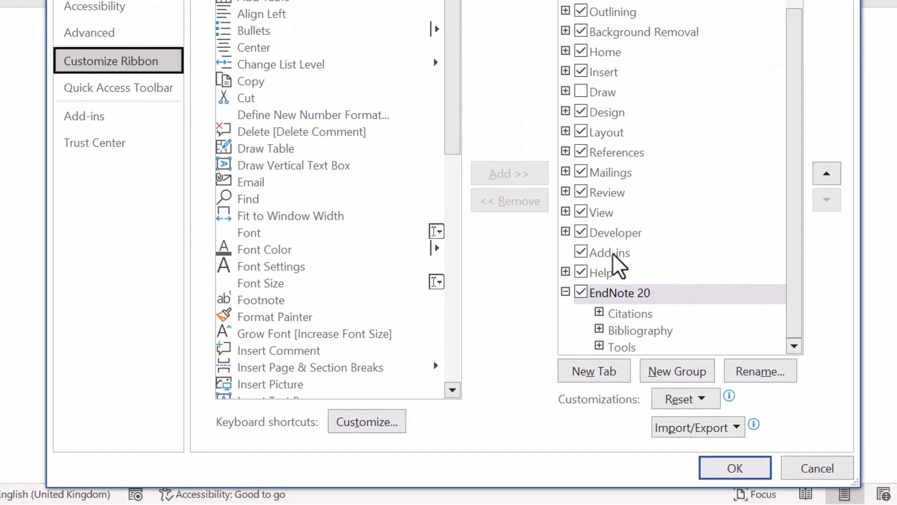
pyautogui.click(582, 299)
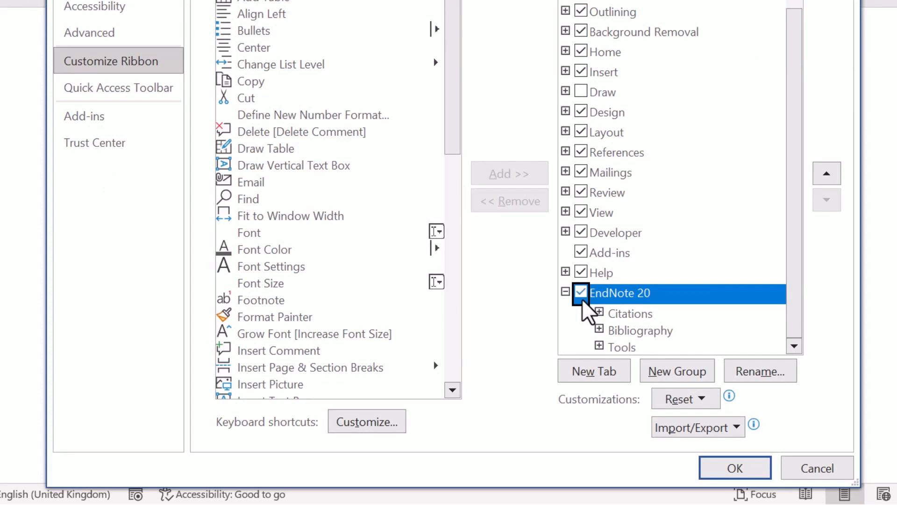
pyautogui.click(717, 466)
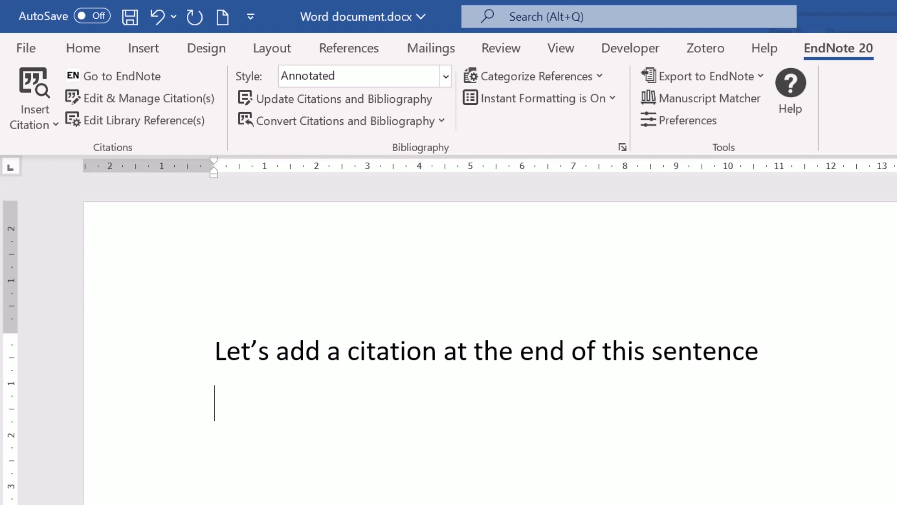
# Step: Search by author surname for "Historical review of the causes of cancer" and insert its citation at the end of the sentence
pyautogui.click(847, 359)
pyautogui.click(35, 95)
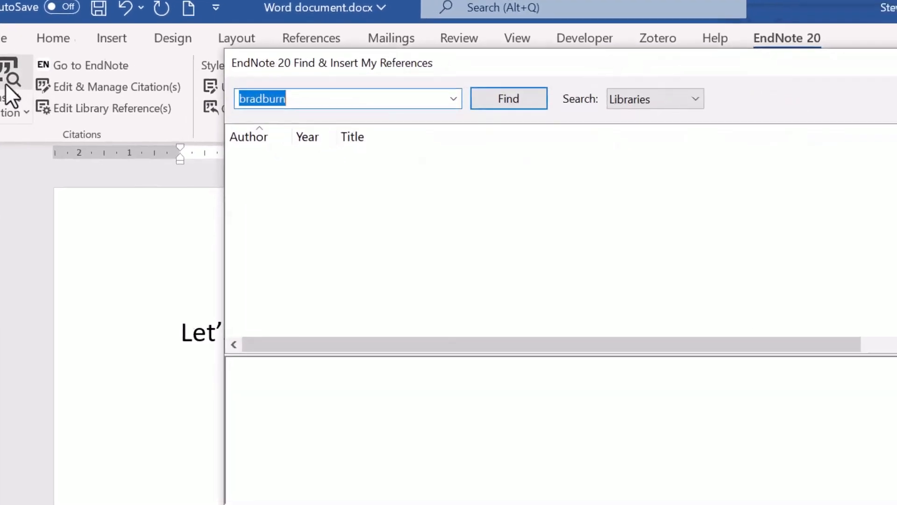
pyautogui.press('Return')
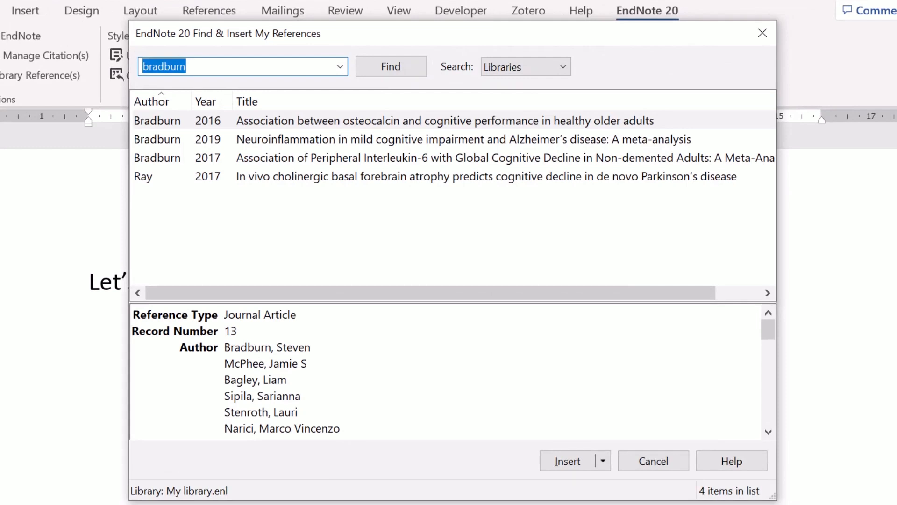
pyautogui.write('b')
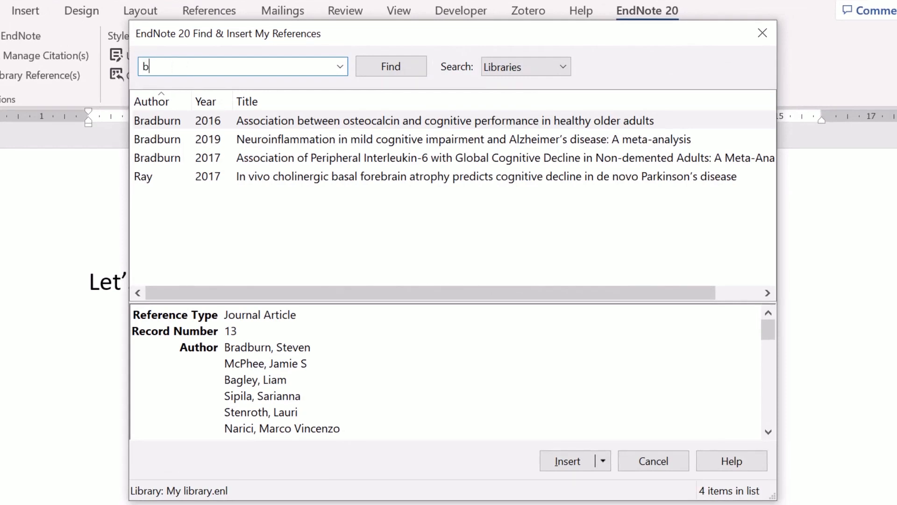
pyautogui.write('lackadar')
pyautogui.press('Return')
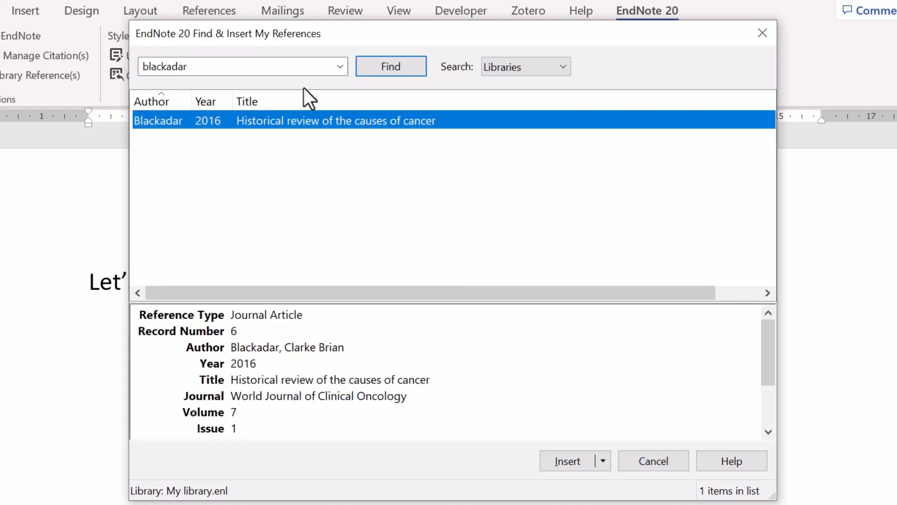
pyautogui.click(571, 461)
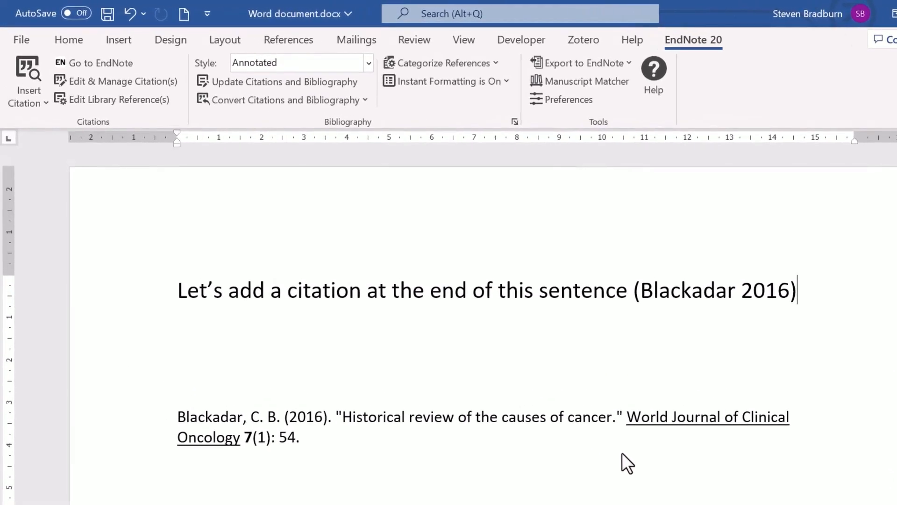
# Step: Add the 2016 article "Association between osteocalcin and cognitive performance in healthy older adults" to the existing citation, finding it by author surname
pyautogui.click(666, 295)
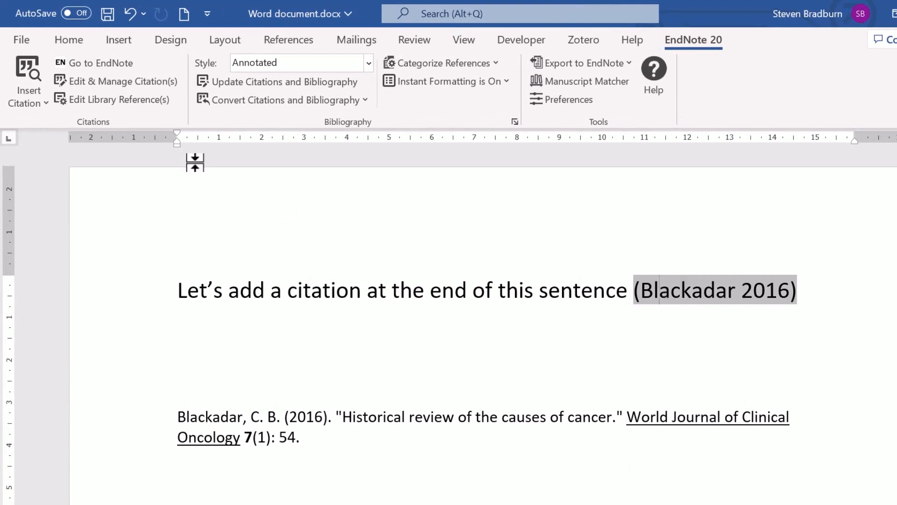
pyautogui.click(27, 67)
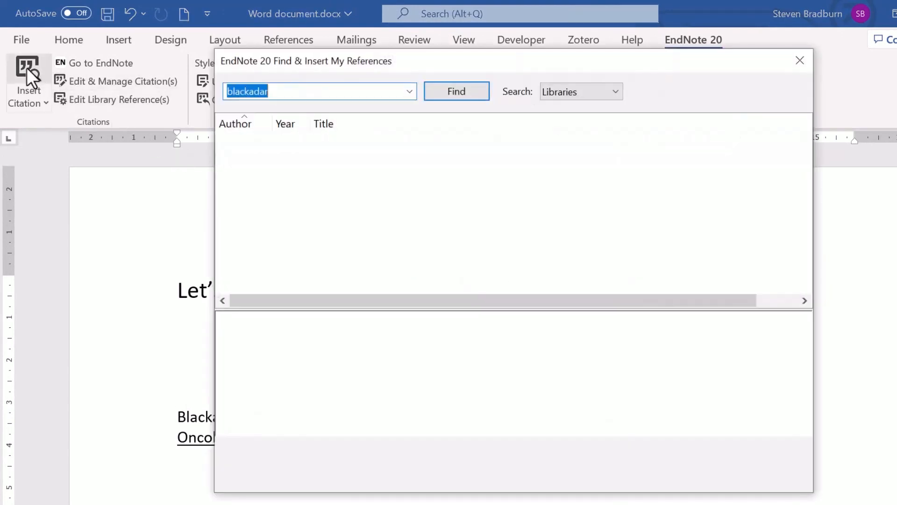
pyautogui.write('bradburn')
pyautogui.press('Return')
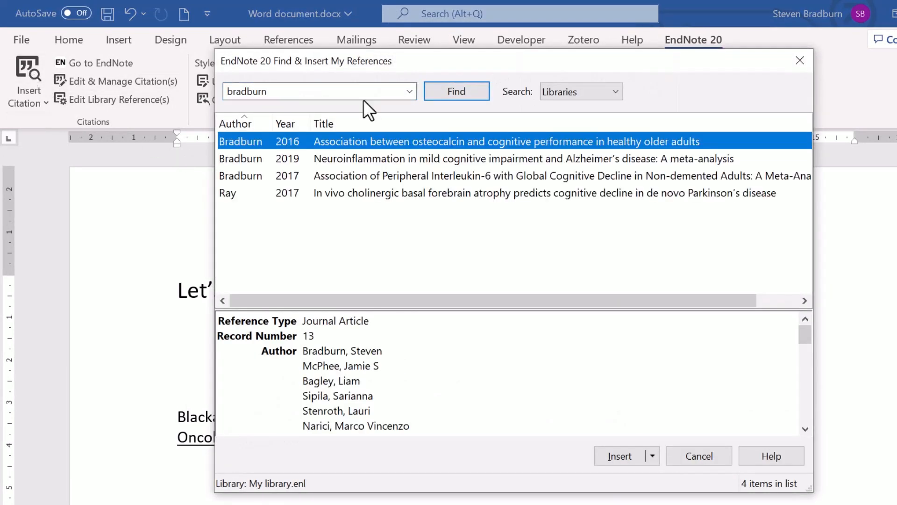
pyautogui.click(635, 458)
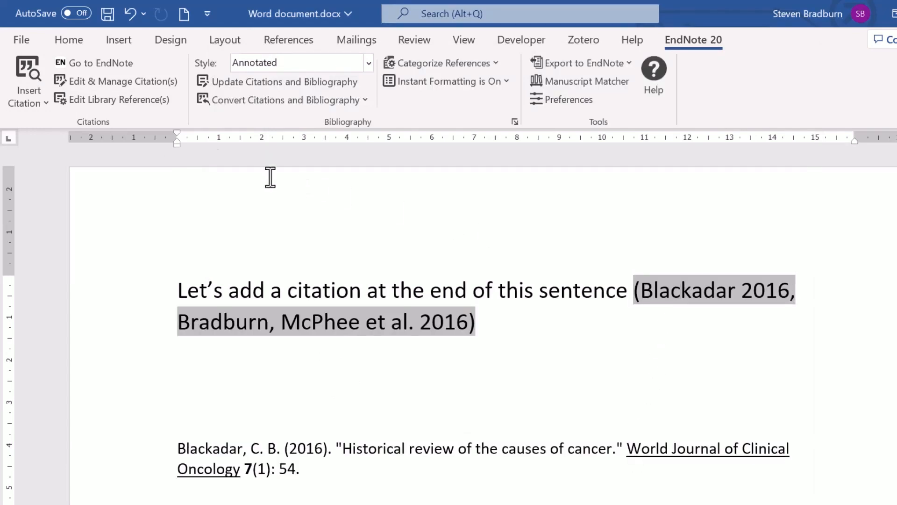
# Step: Move the causes of cancer reference below the osteocalcin one within the citation, and remove it from the citation
pyautogui.click(61, 76)
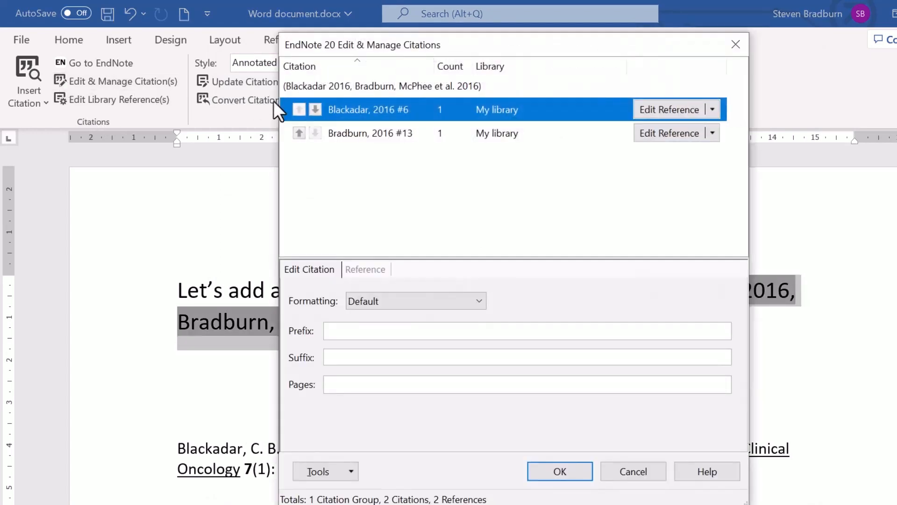
pyautogui.click(315, 109)
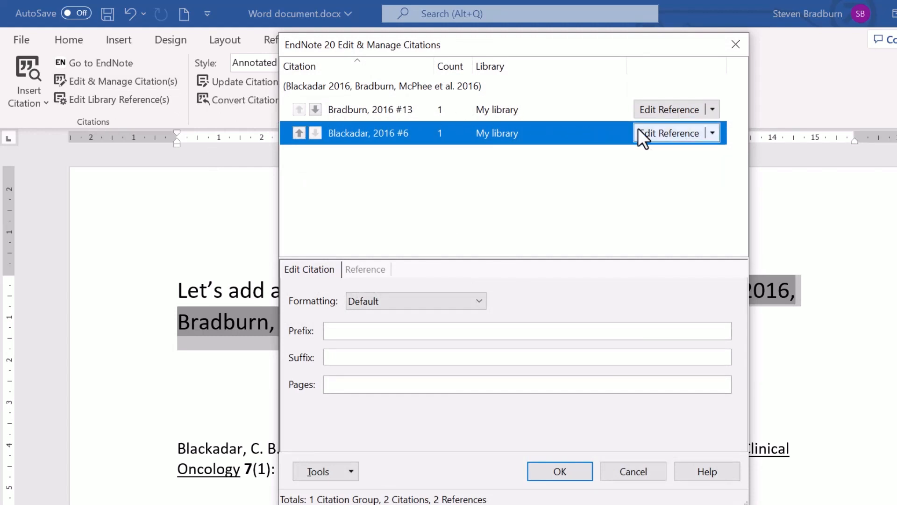
pyautogui.click(708, 133)
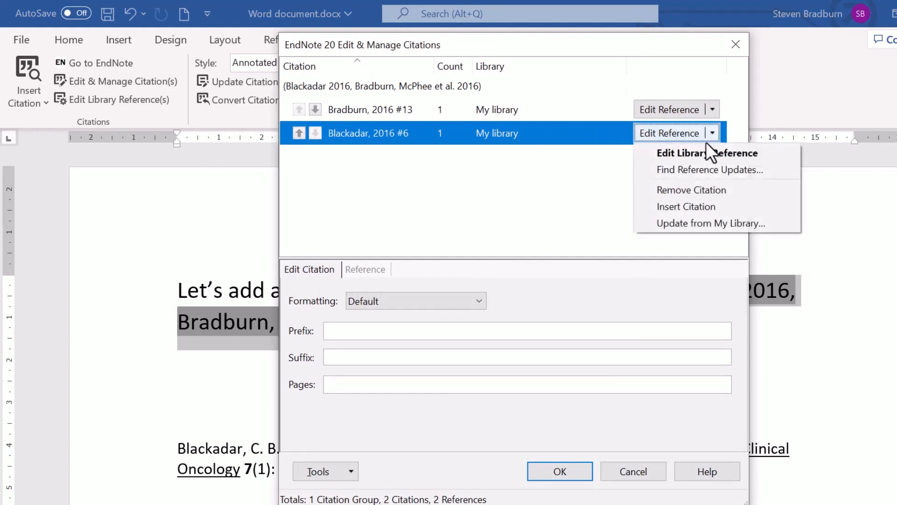
pyautogui.click(698, 187)
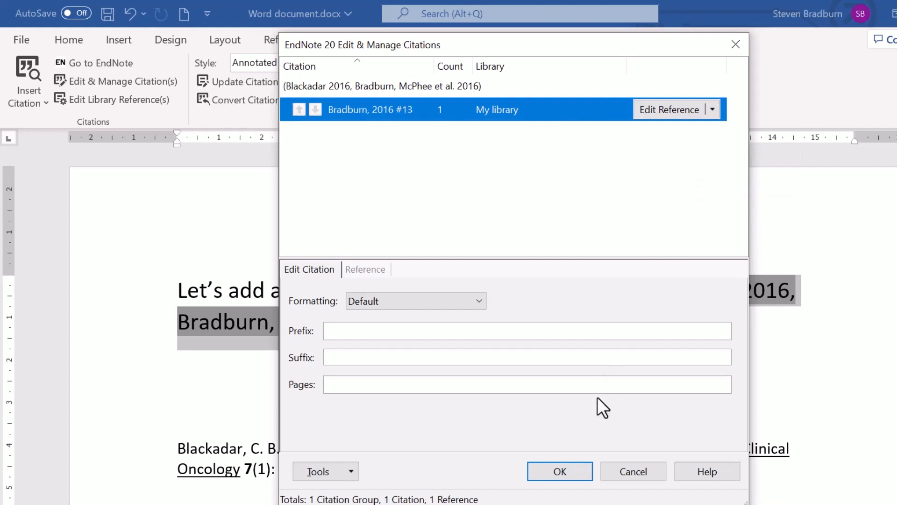
pyautogui.click(576, 463)
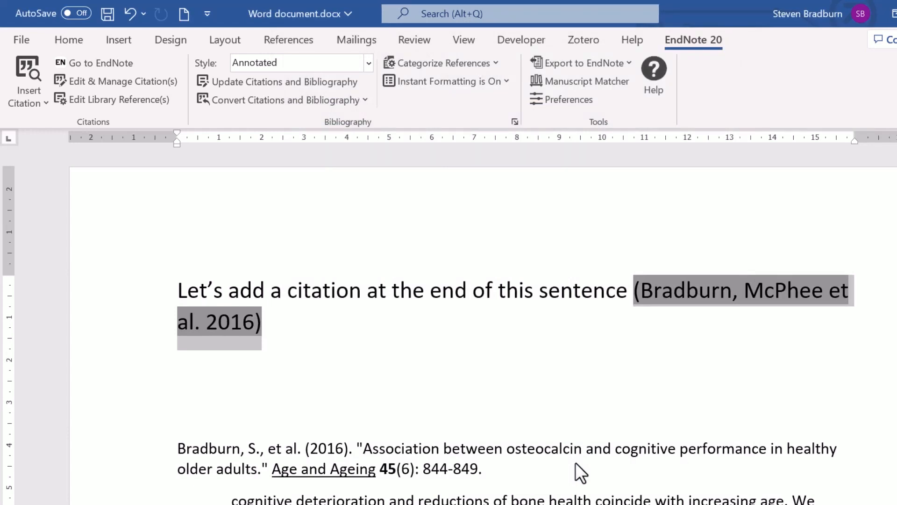
# Step: Change the citation style to APA 7th and browse the full list of other EndNote styles without choosing one
pyautogui.click(368, 61)
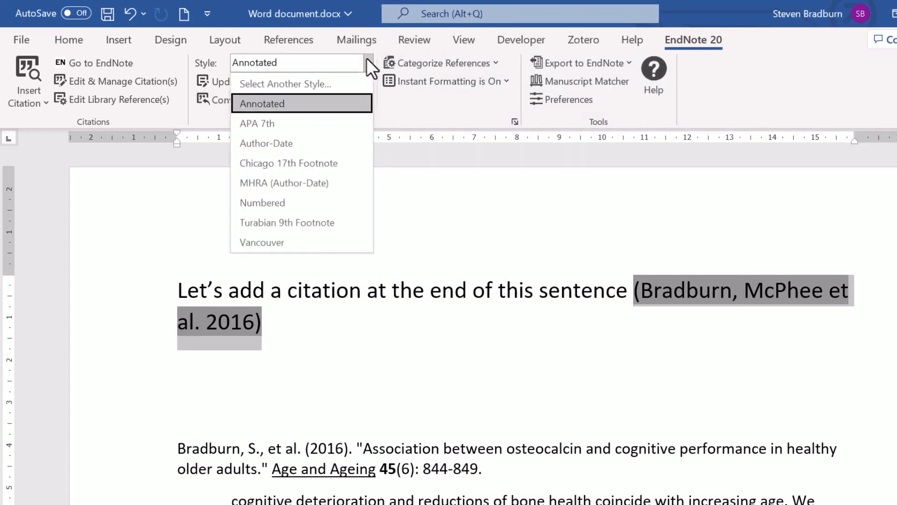
pyautogui.click(349, 124)
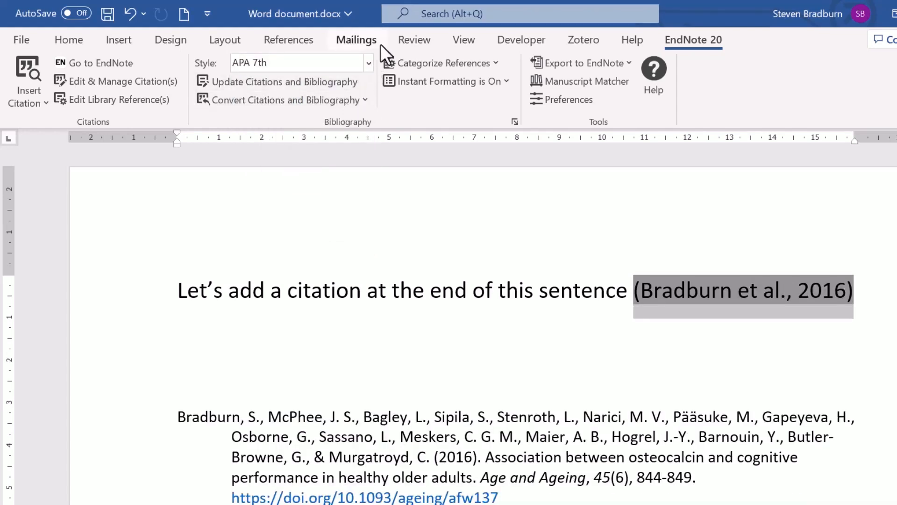
pyautogui.click(366, 63)
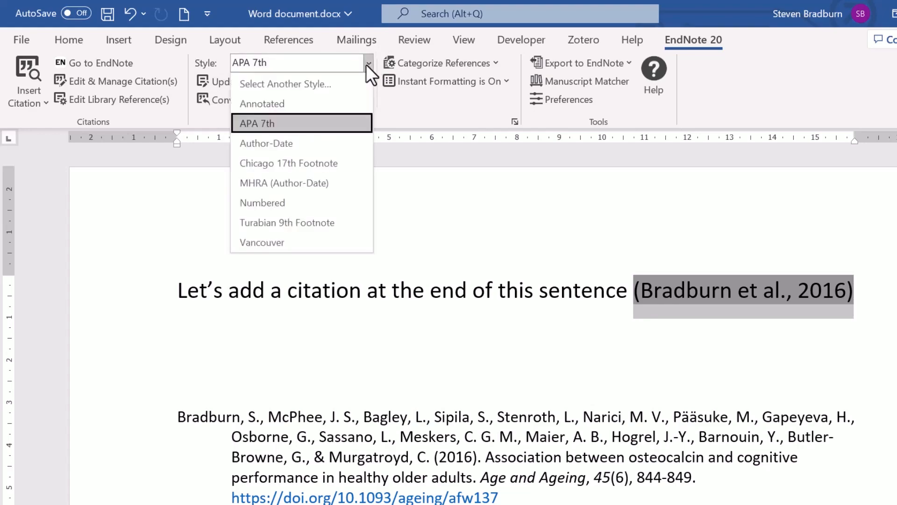
pyautogui.click(353, 82)
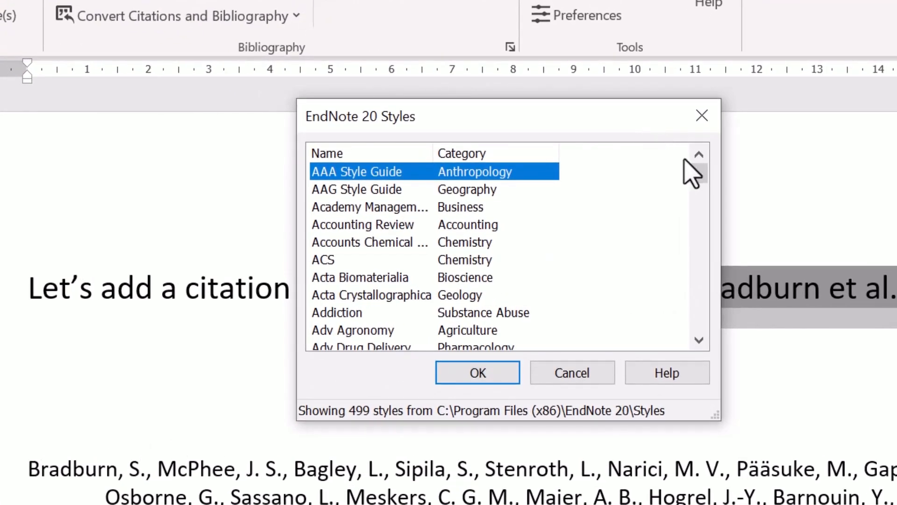
pyautogui.moveTo(693, 166); pyautogui.dragTo(701, 230)
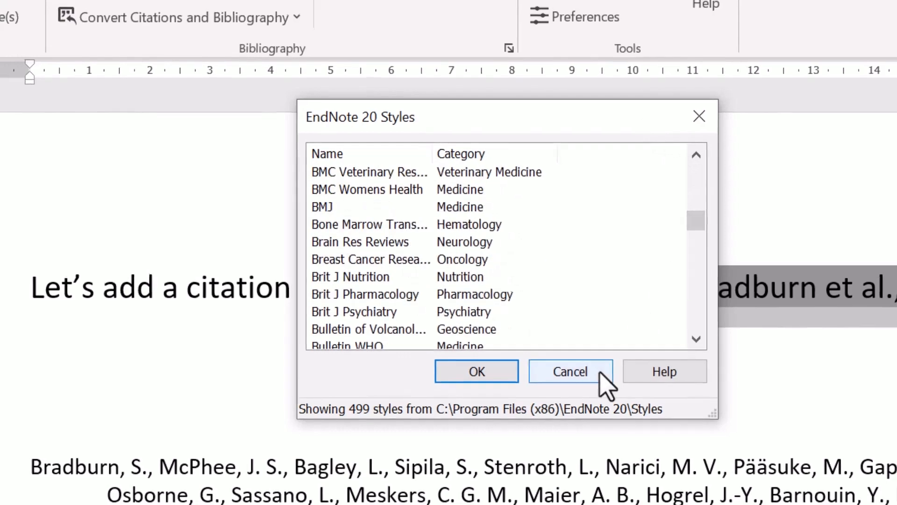
pyautogui.click(600, 371)
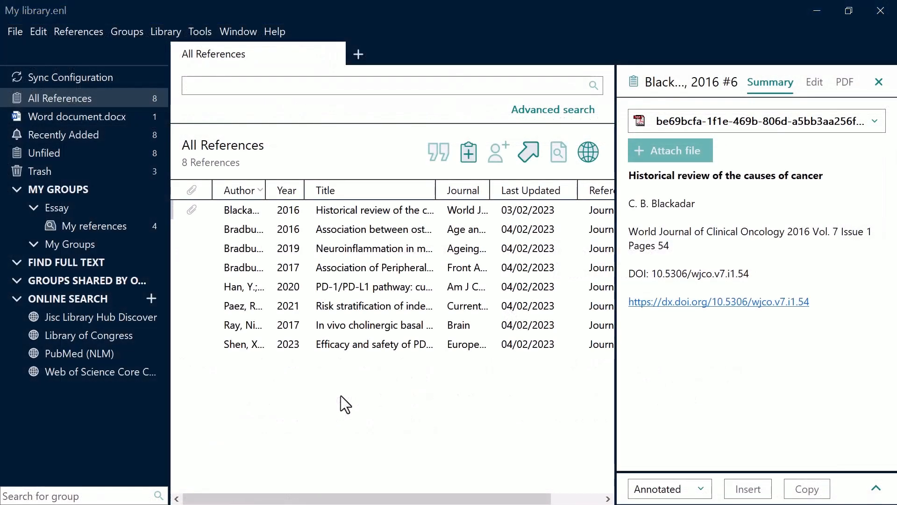
# Step: Switch to EndNote and view the options for creating and editing output styles
pyautogui.click(201, 32)
pyautogui.moveTo(270, 75)
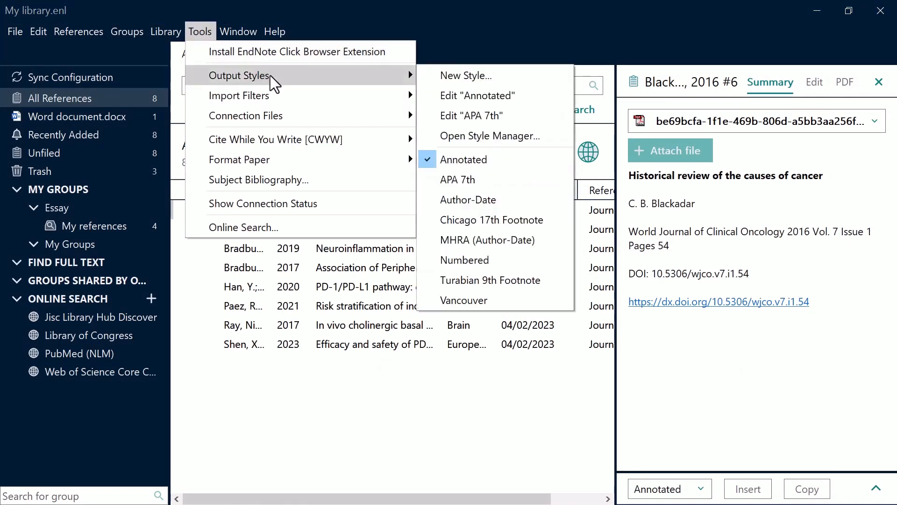
pyautogui.click(428, 74)
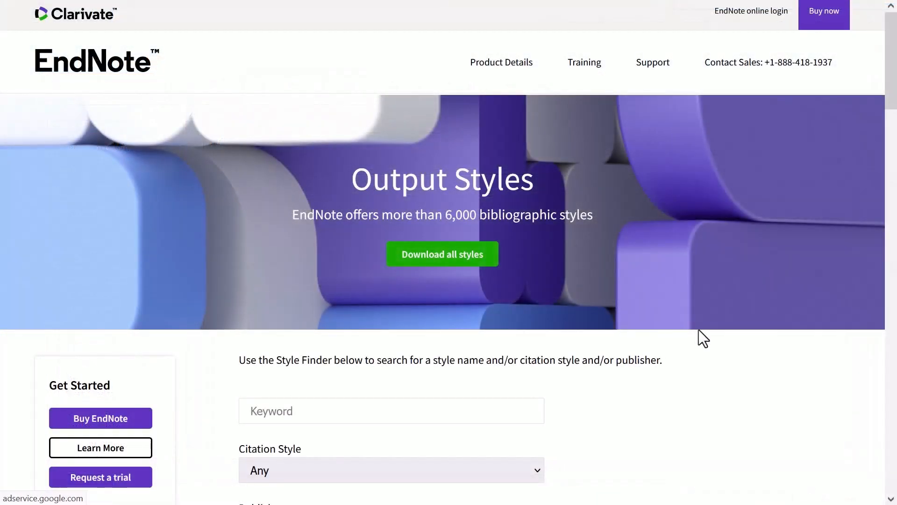
# Step: Download the Geochimica et Cosmochimica Acta output style from the EndNote Output Styles website and open the file in EndNote
pyautogui.scroll(-4, 700, 329)
pyautogui.scroll(-5, 699, 330)
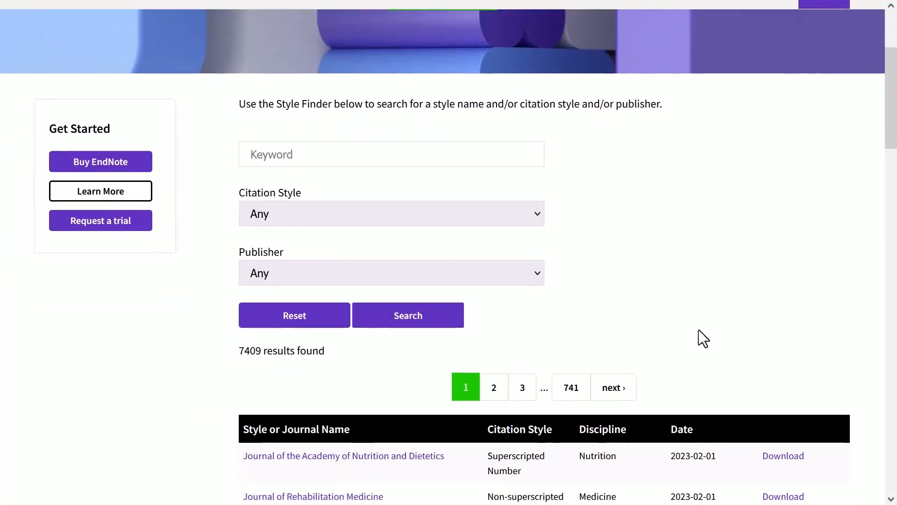
pyautogui.scroll(-1, 699, 330)
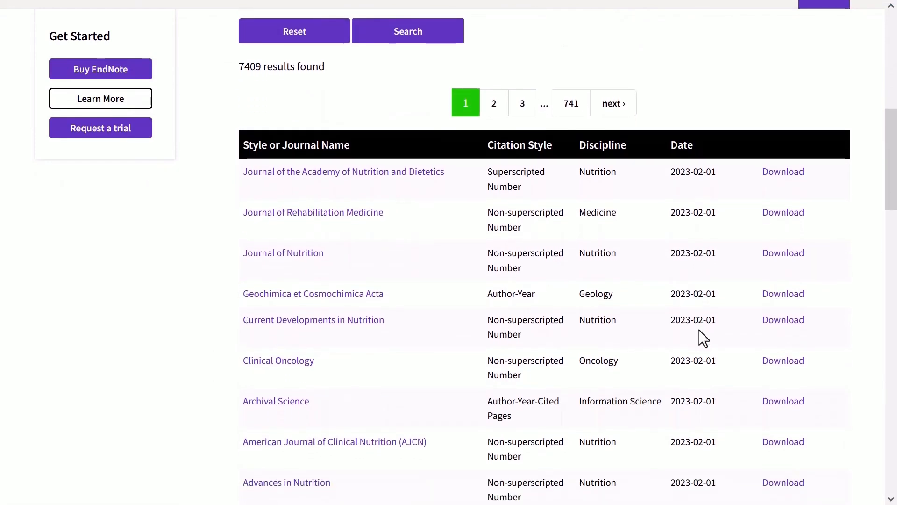
pyautogui.click(767, 295)
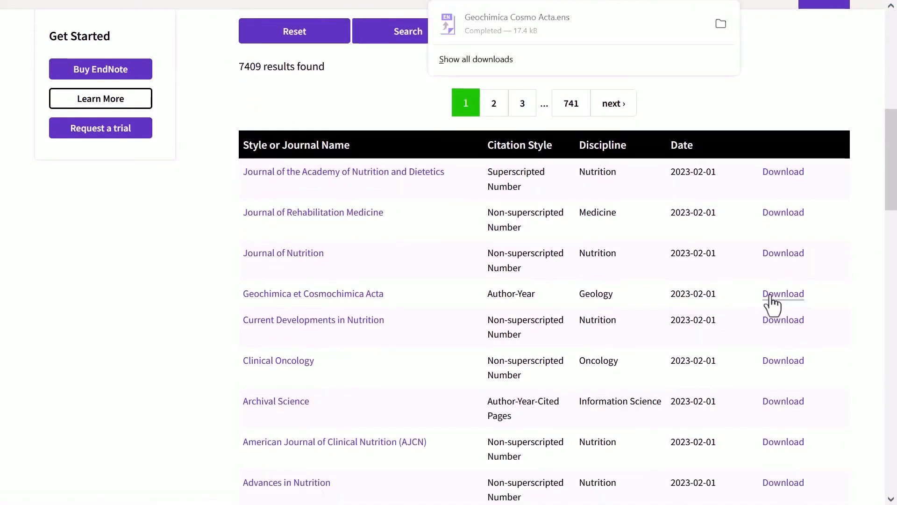
pyautogui.click(613, 24)
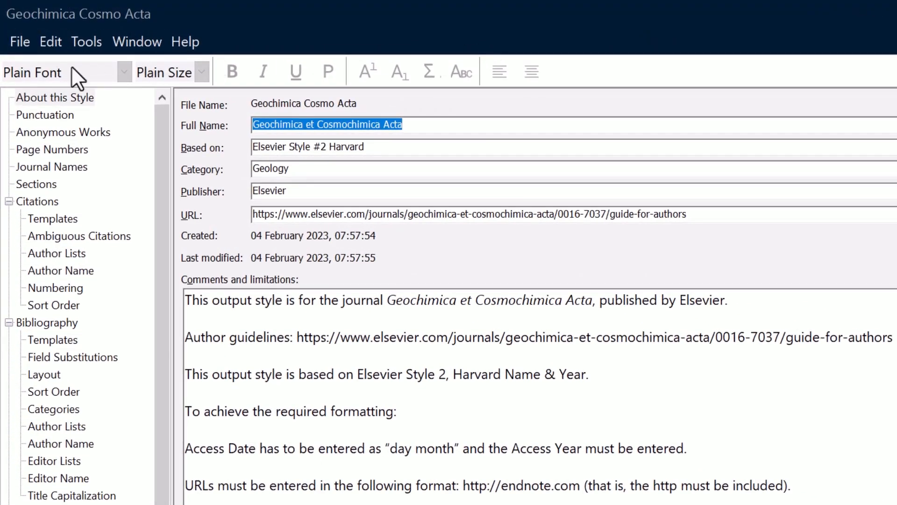
pyautogui.click(22, 47)
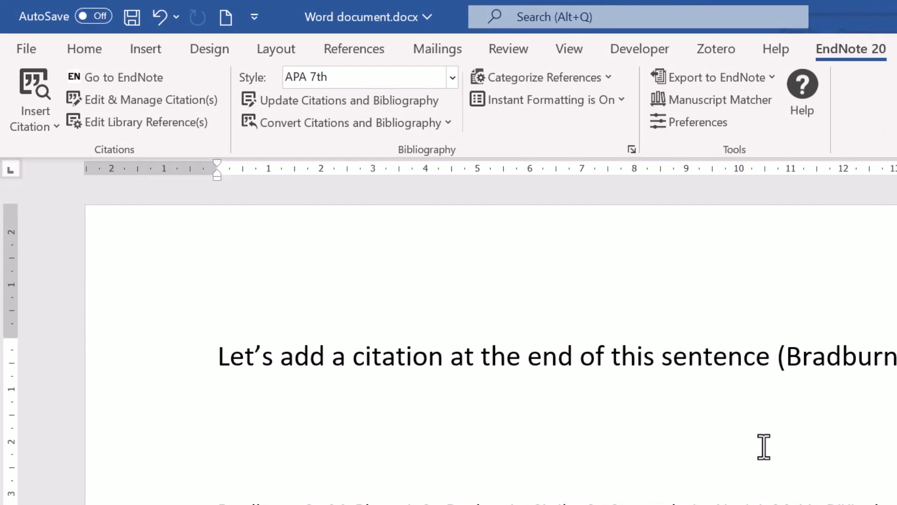
# Step: In Word, turn off instant formatting and convert the citations and bibliography to plain text in a new copy of the document
pyautogui.click(571, 103)
pyautogui.click(570, 126)
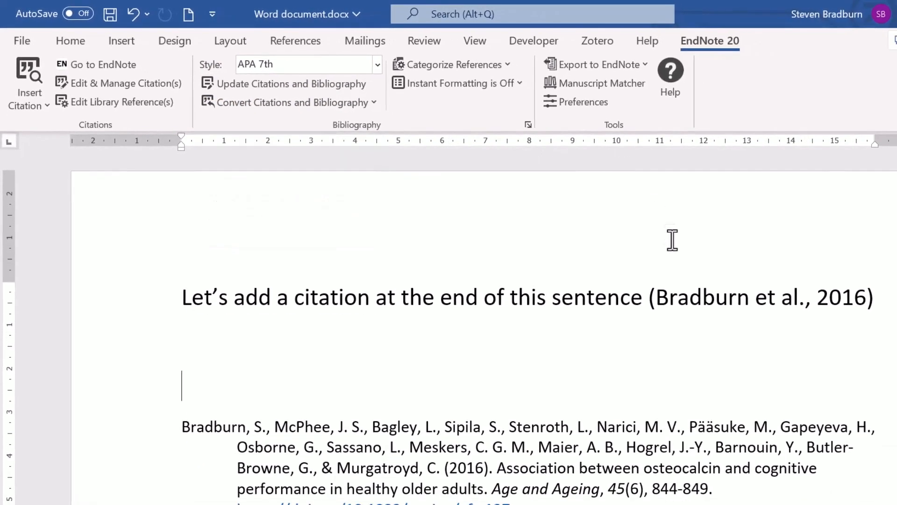
pyautogui.click(705, 299)
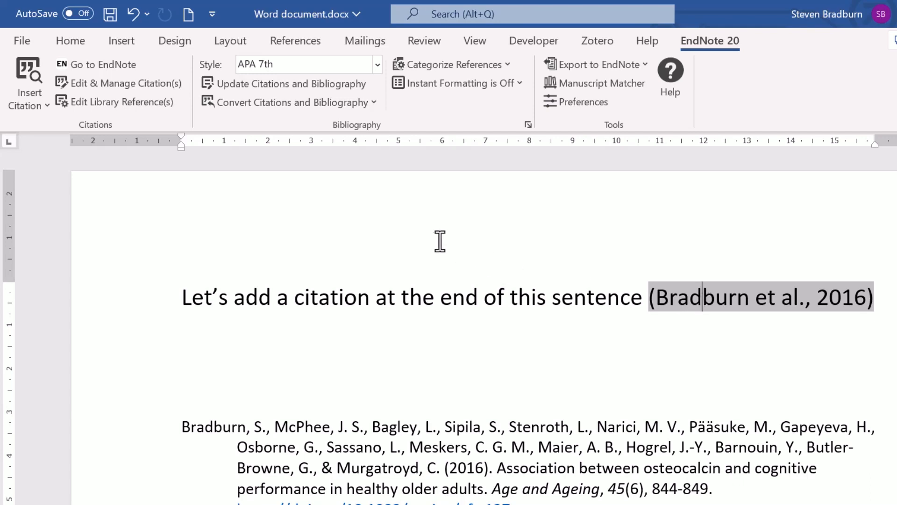
pyautogui.click(368, 105)
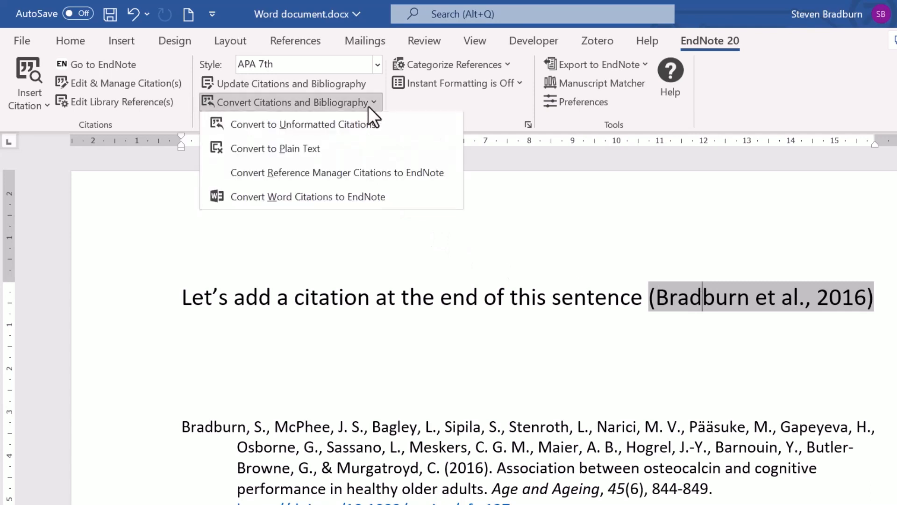
pyautogui.click(366, 145)
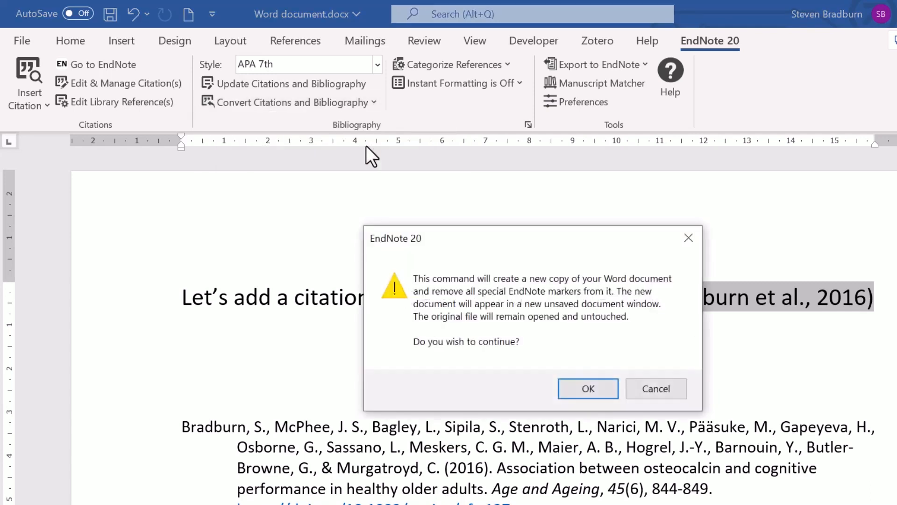
pyautogui.click(585, 386)
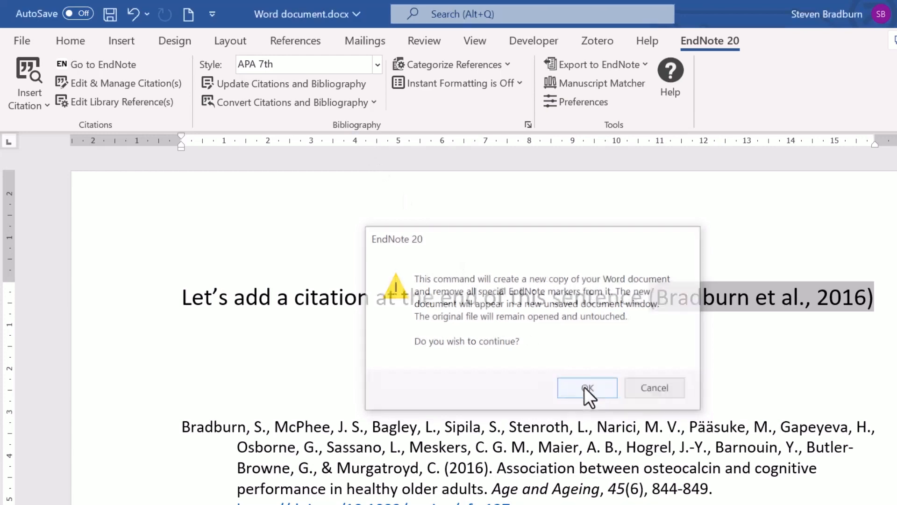